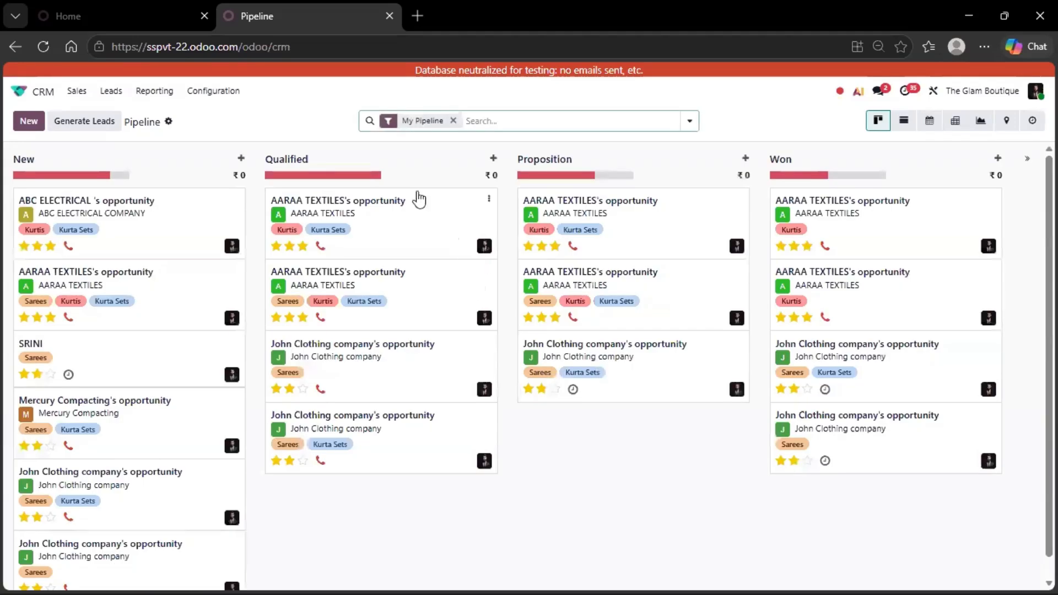
Open the Leads list and start a new blank lead form
click(117, 96)
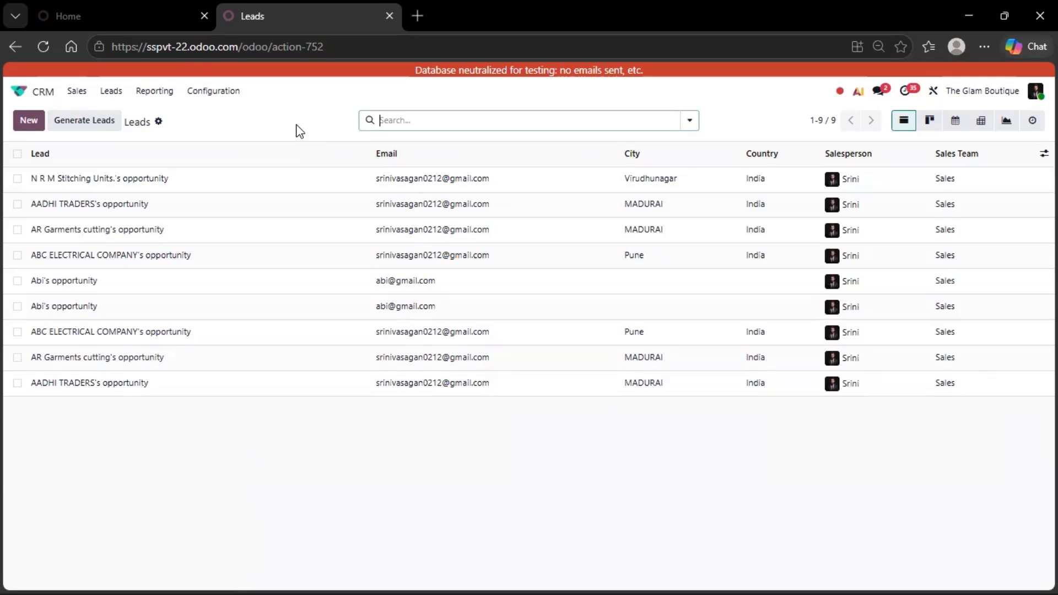
click(26, 128)
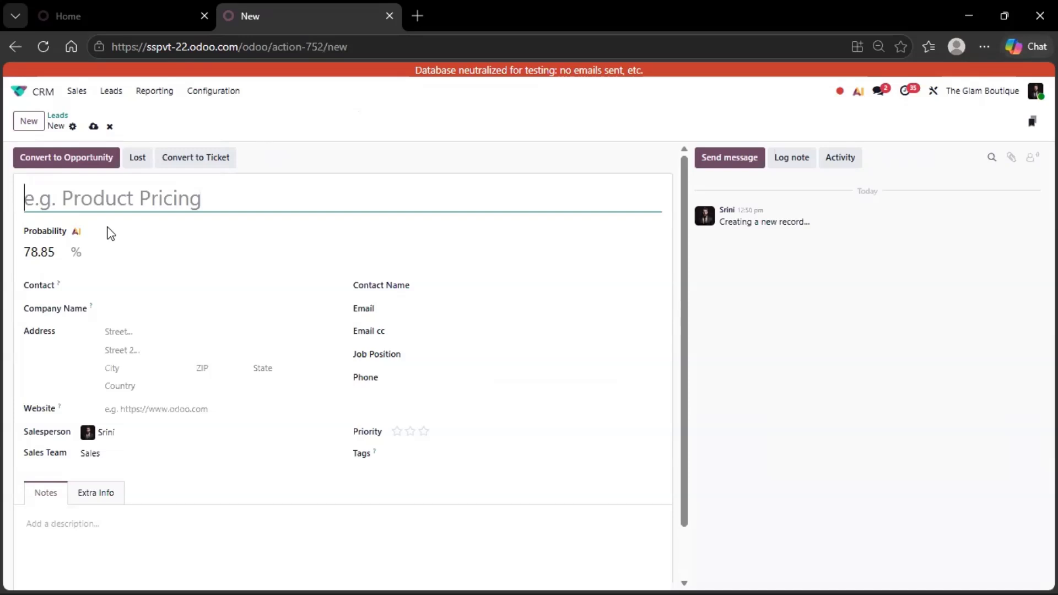
Title the new lead with the customer's name and phone number, then save it
text(ARUN)
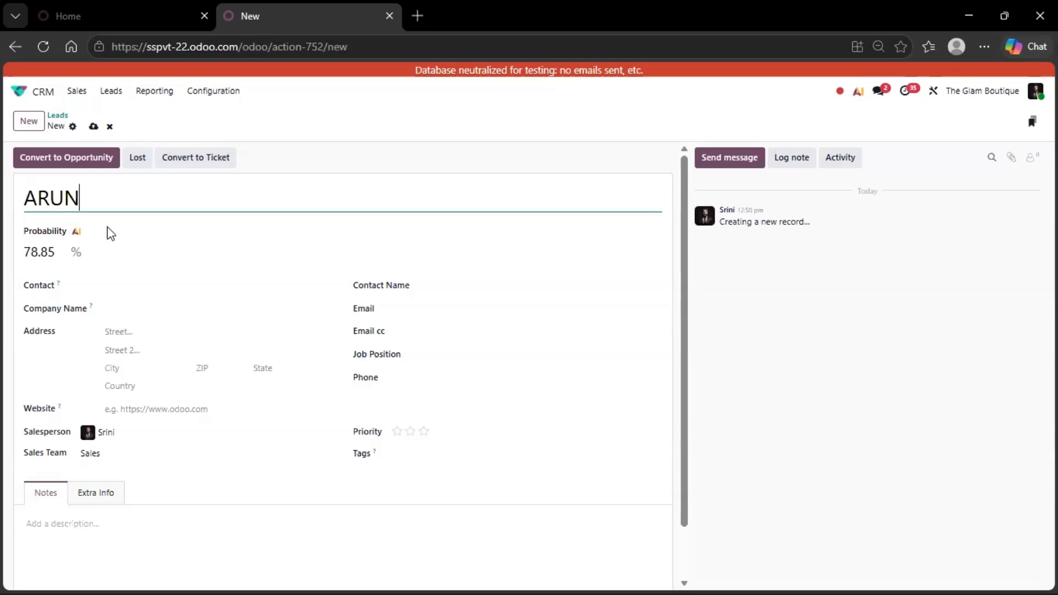
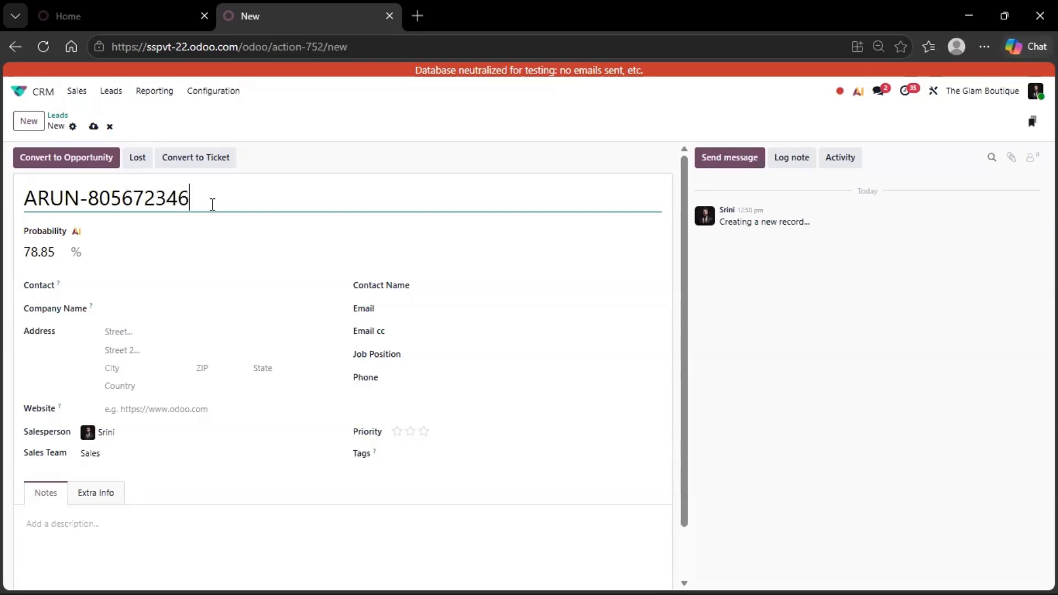
drag(214, 203, 87, 203)
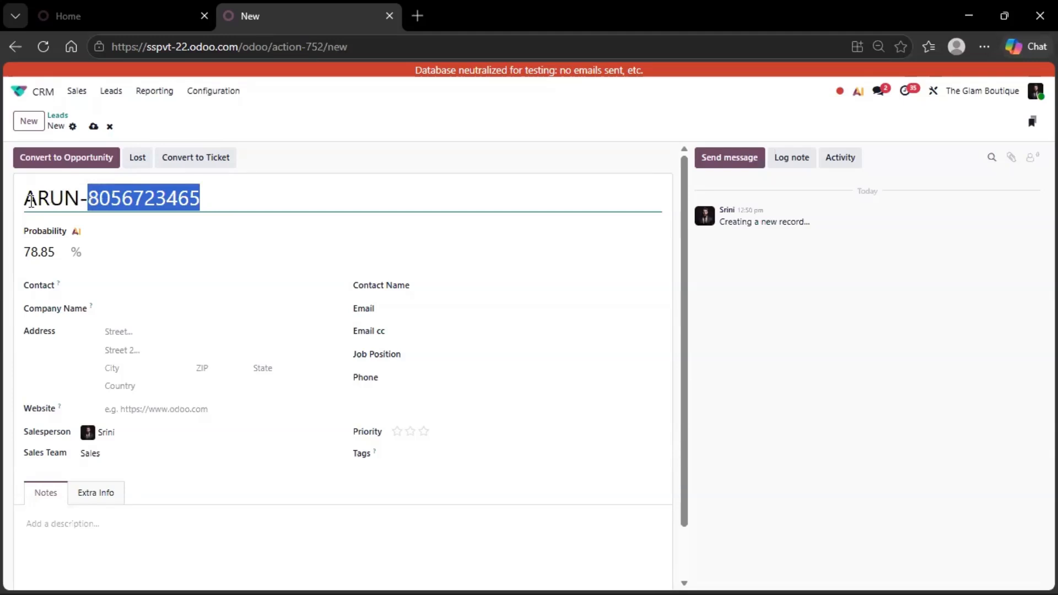
key(Home)
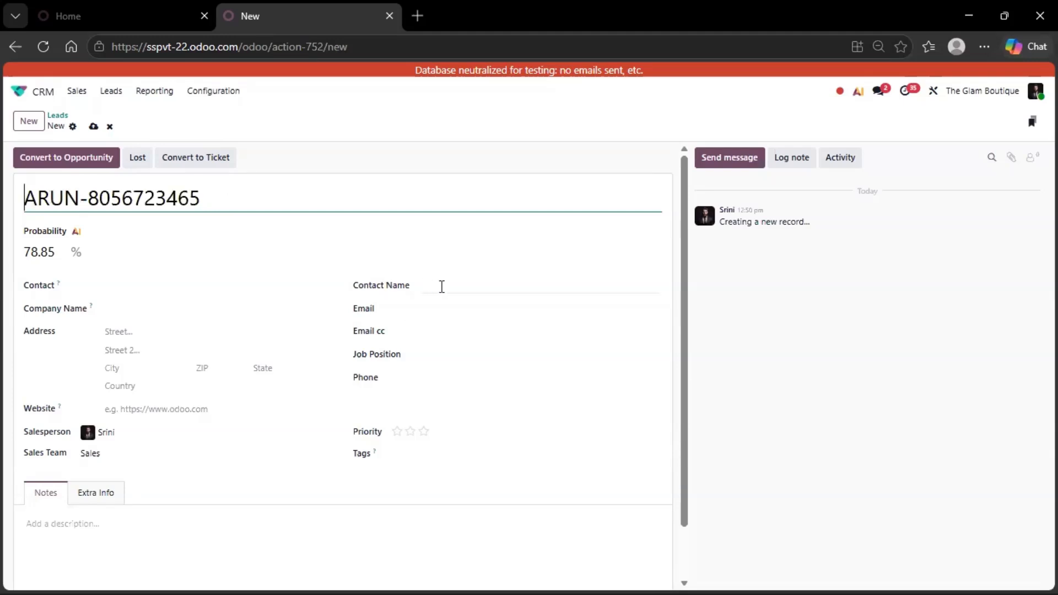
click(93, 127)
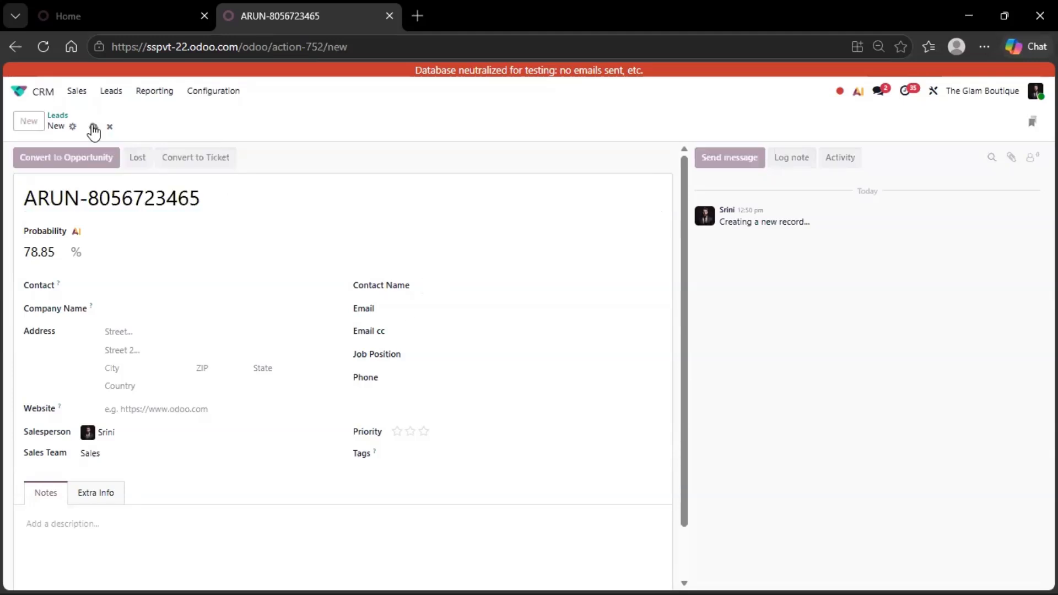
scroll(214, 298, down, 2)
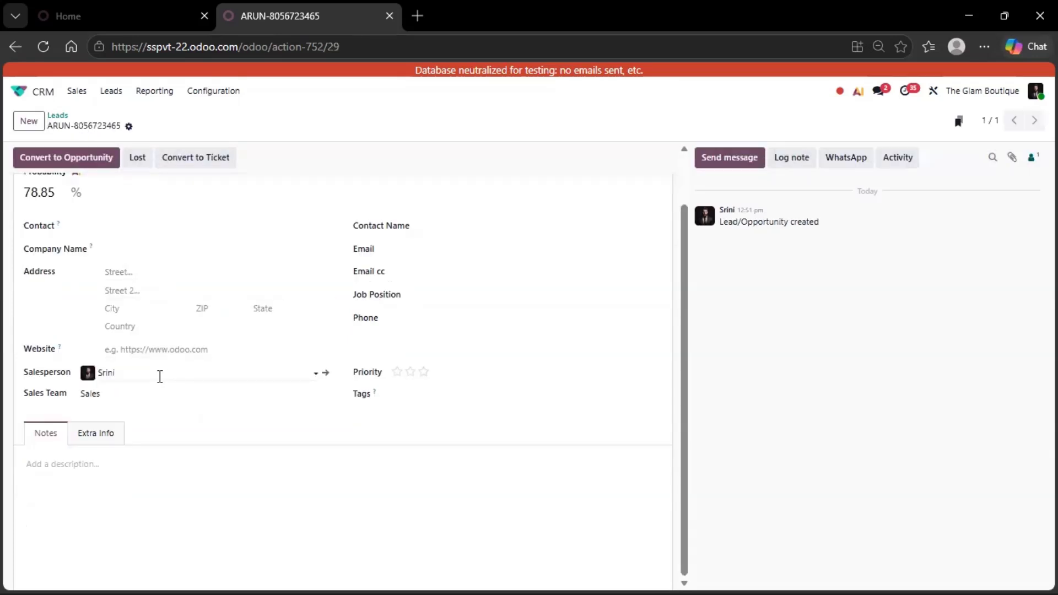
Assign the lead to a different Madurai Team salesperson and give it two-star priority
click(159, 376)
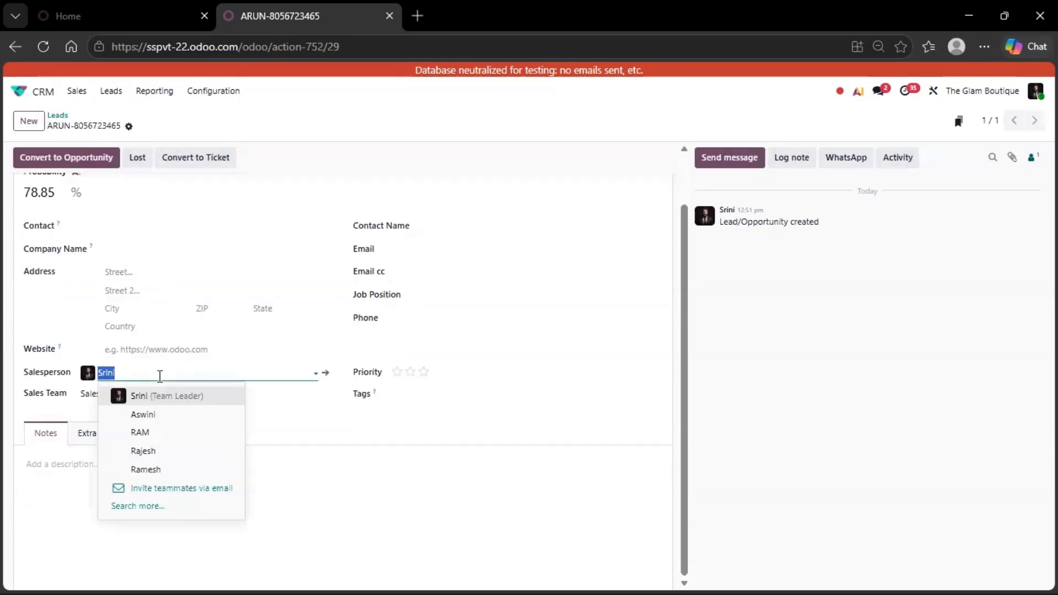
click(165, 417)
click(411, 375)
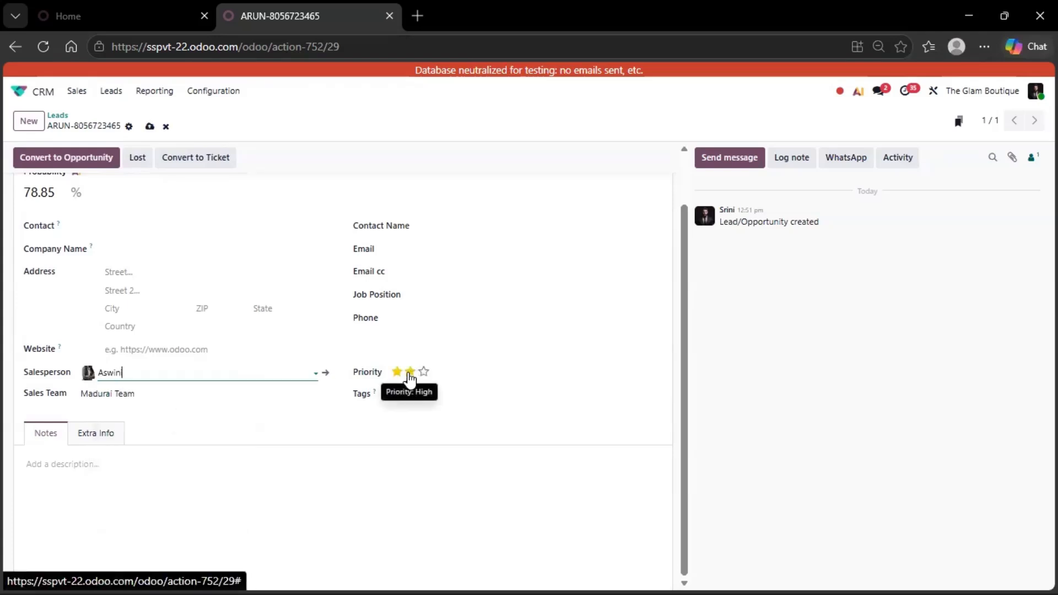
click(409, 374)
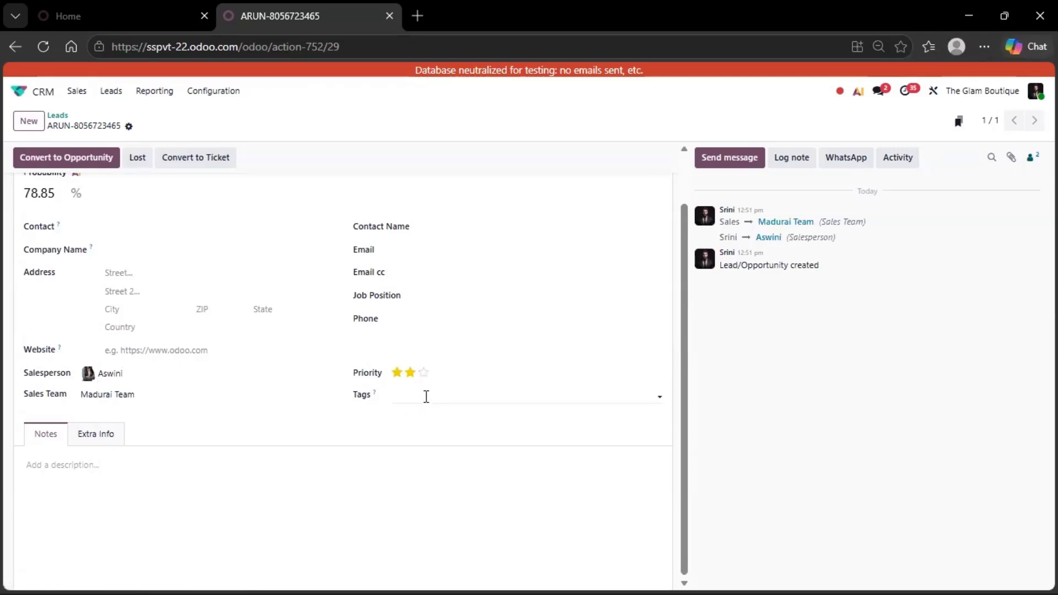
Add the Sarees tag to the lead and save the changes
click(425, 395)
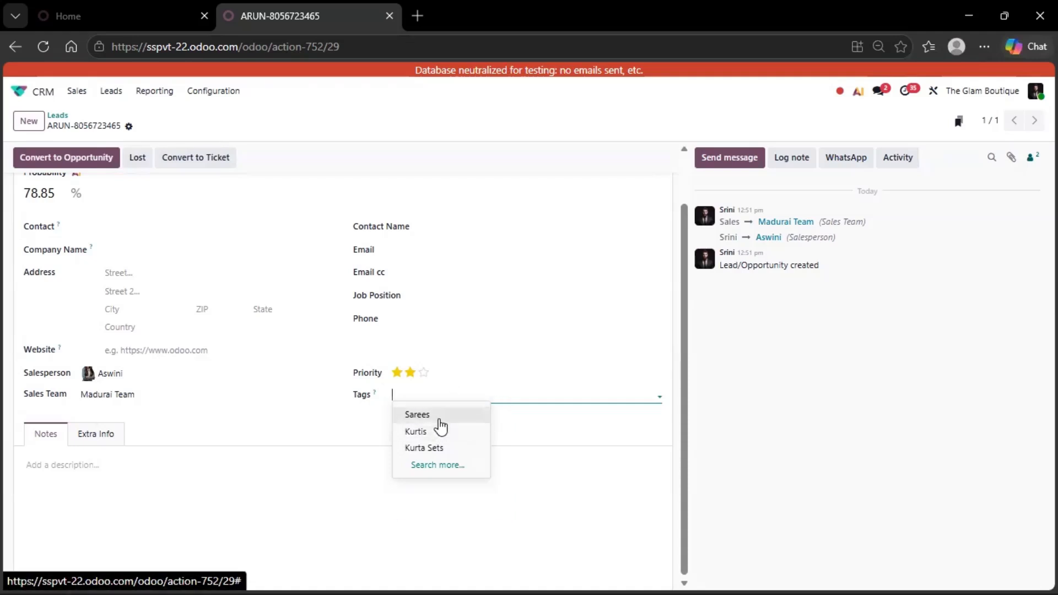
click(418, 414)
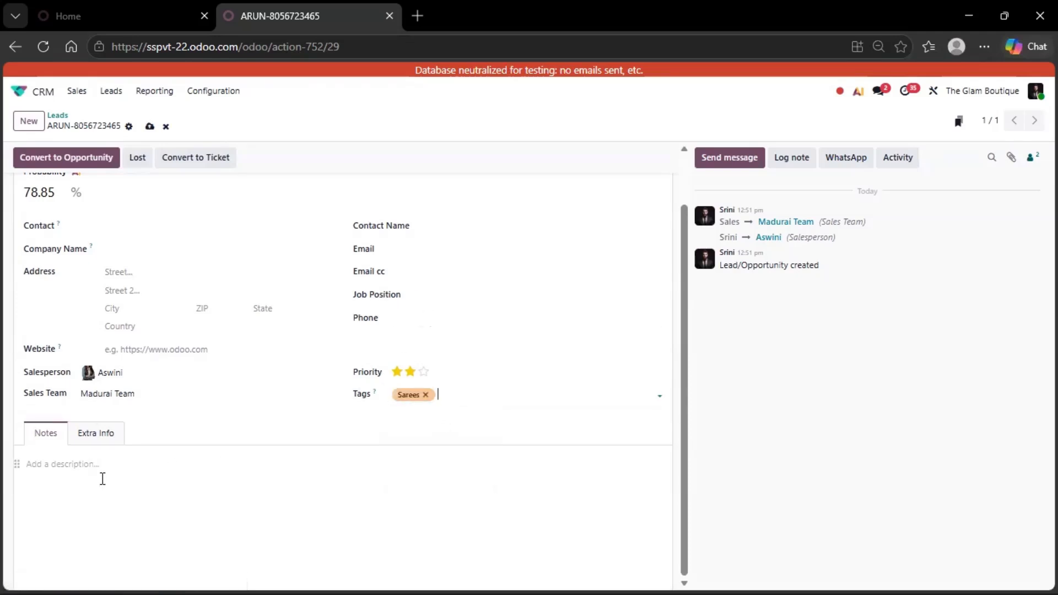
click(103, 479)
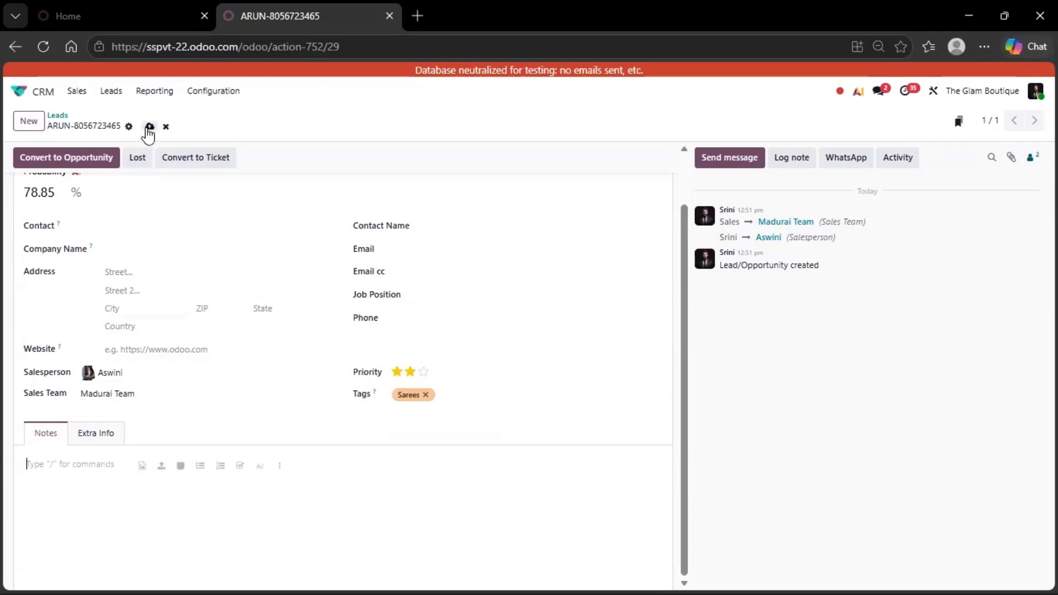
click(148, 126)
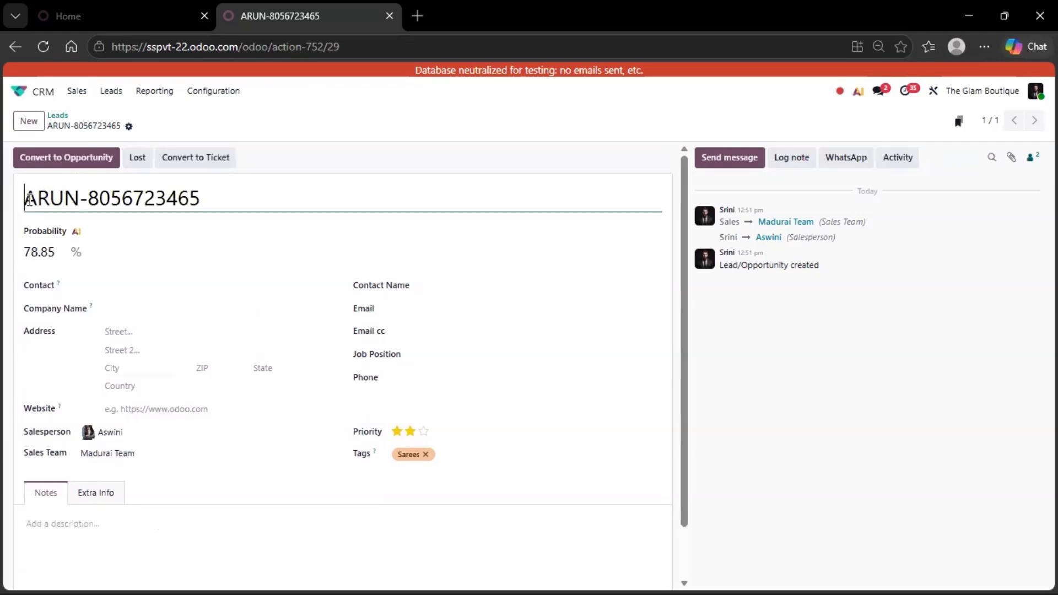
Search the Contacts app for the customer's first name 'ARUN', finding no matching contact
drag(24, 198, 78, 199)
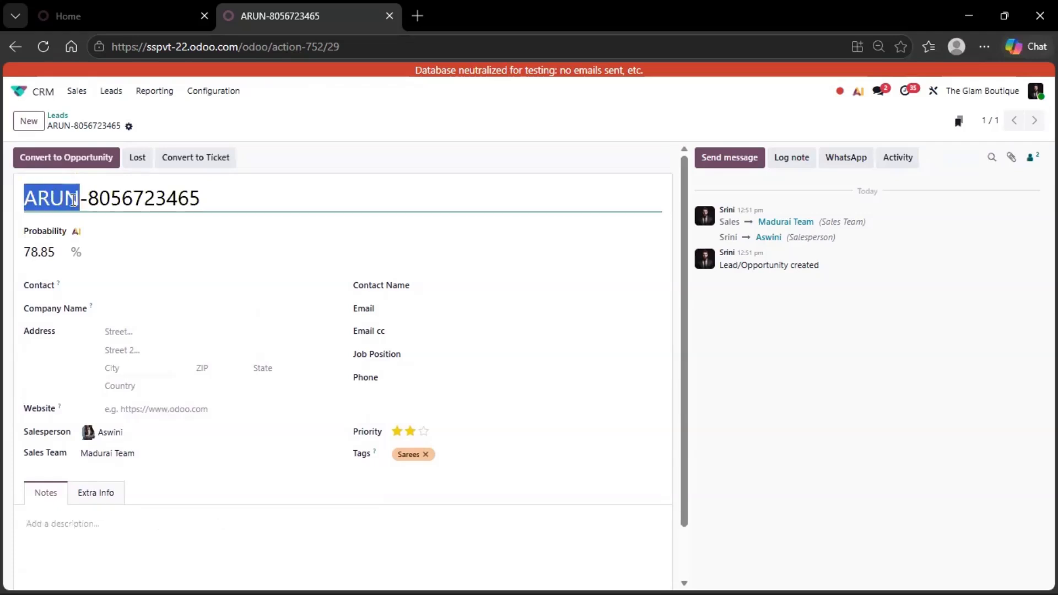
click(43, 95)
click(405, 291)
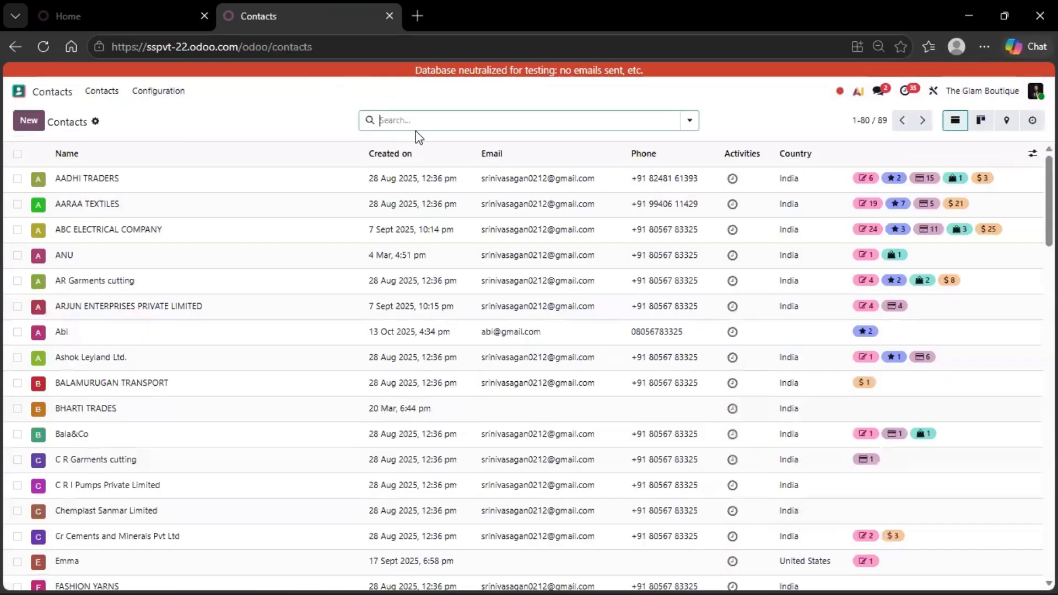
text(ARUN)
key(Return)
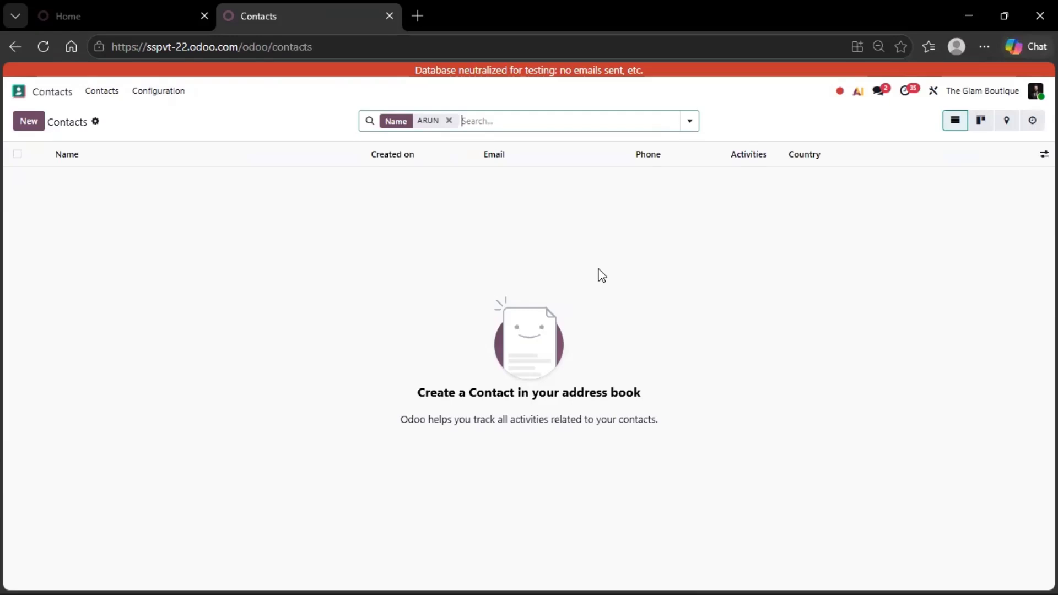
Go back to CRM's Leads list and reopen the customer's new lead
click(52, 91)
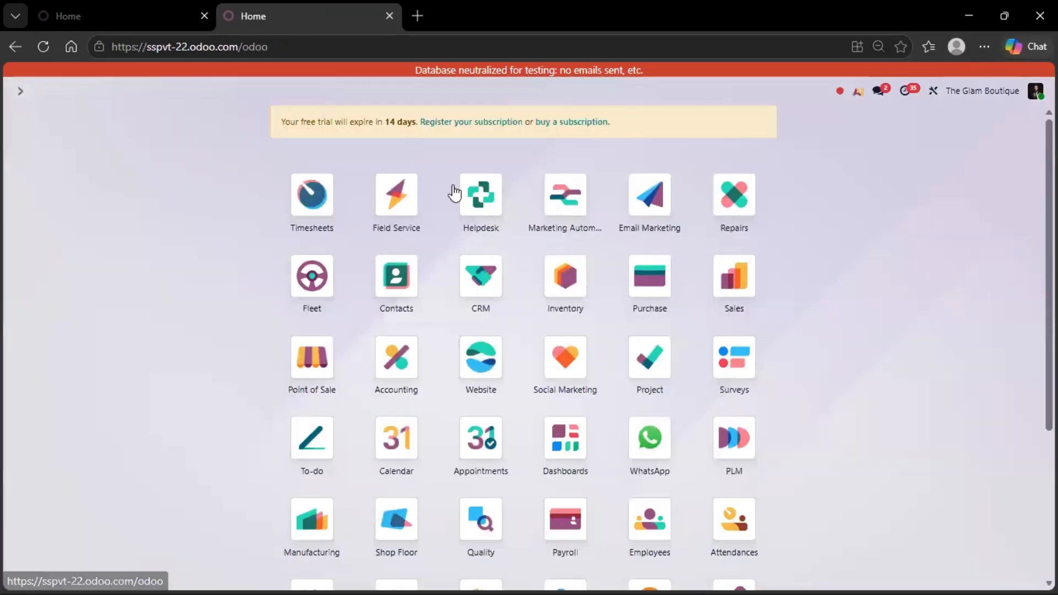
click(472, 283)
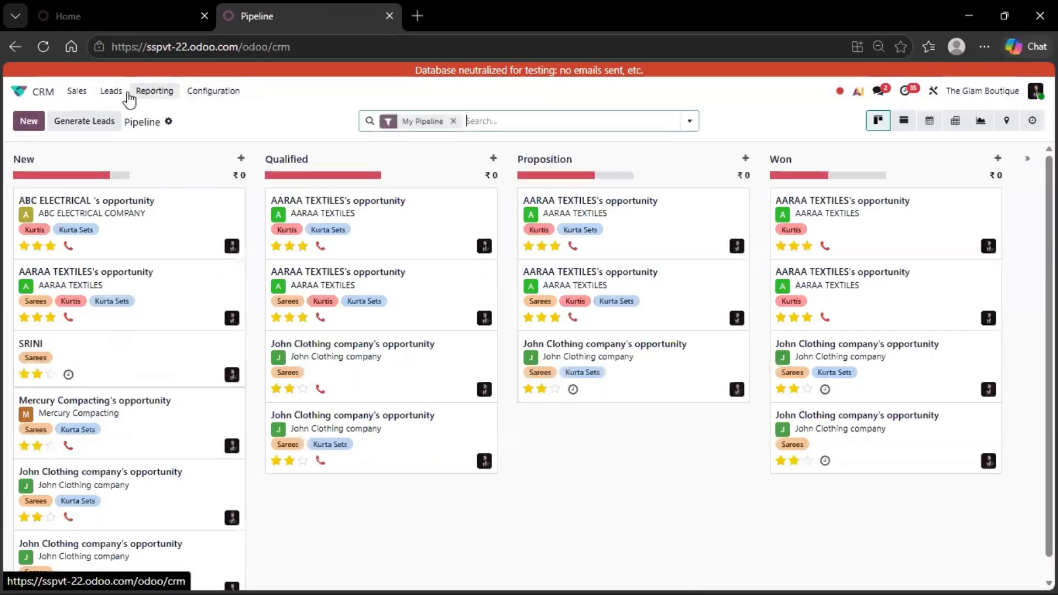
click(113, 93)
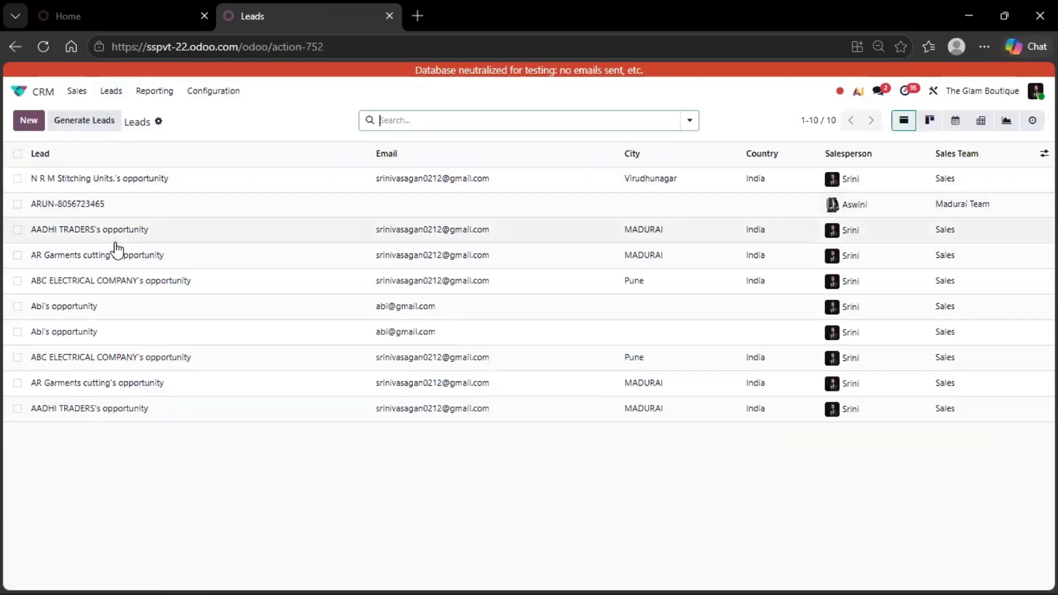
click(158, 212)
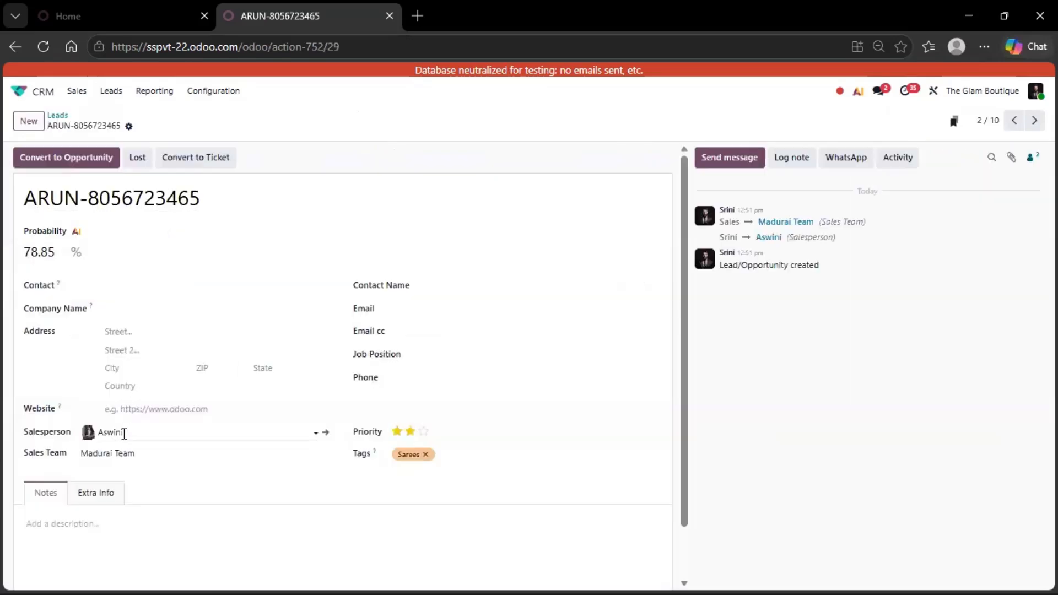
Schedule a Call activity due 30 May with the note 'CALLBACK FOR CUSTOMER'
click(898, 160)
click(354, 263)
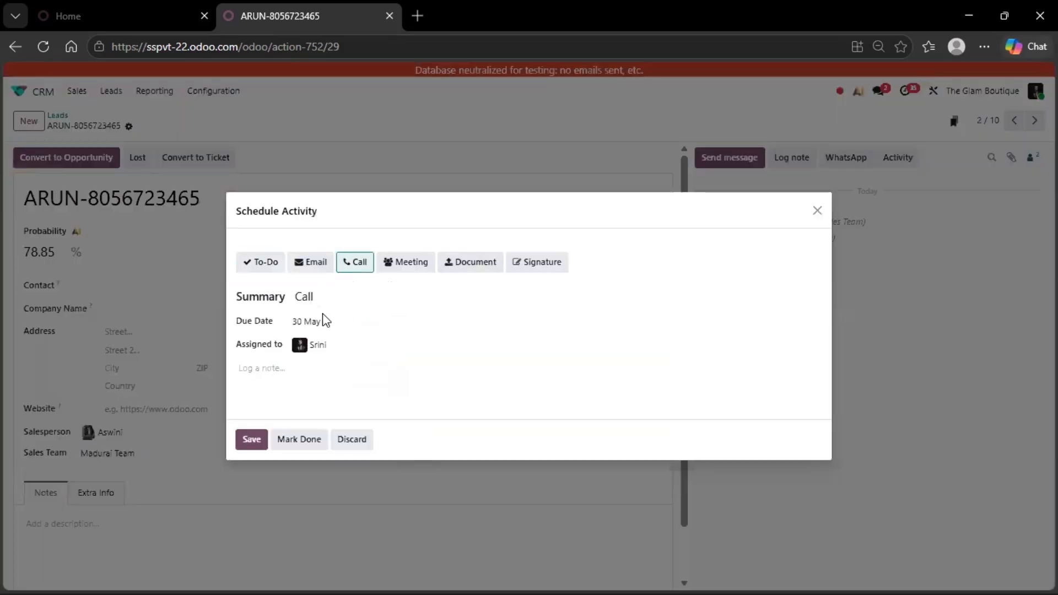
click(326, 324)
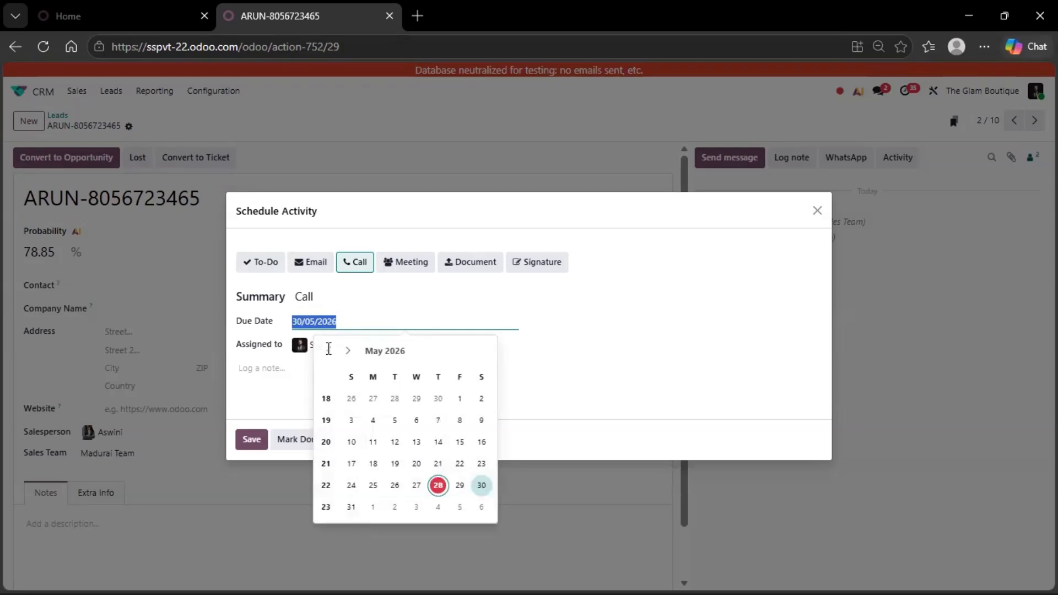
click(295, 373)
text(CALL)
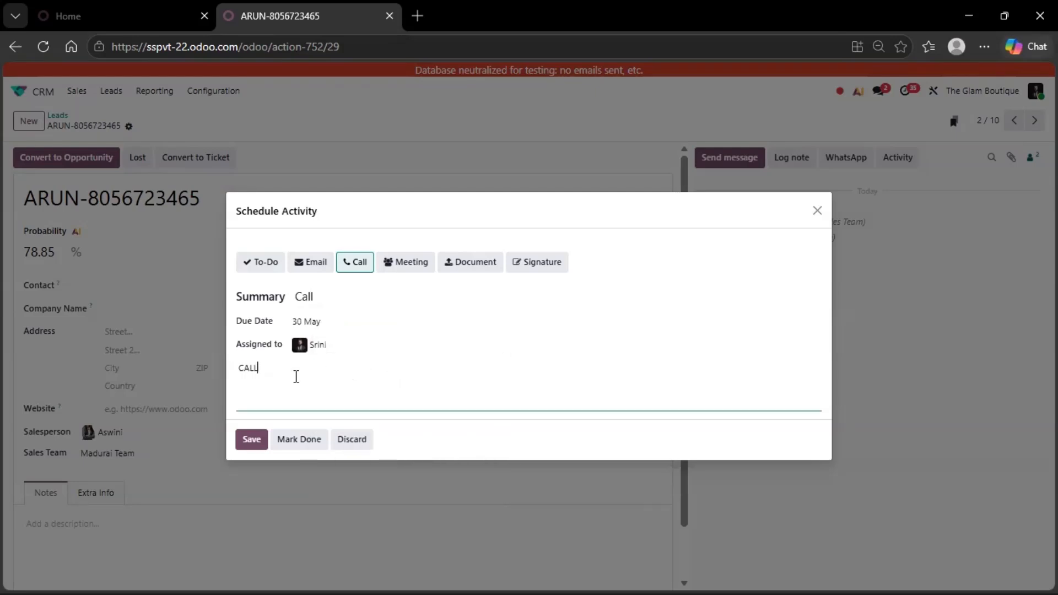
text(BACK FOR CUTOMER)
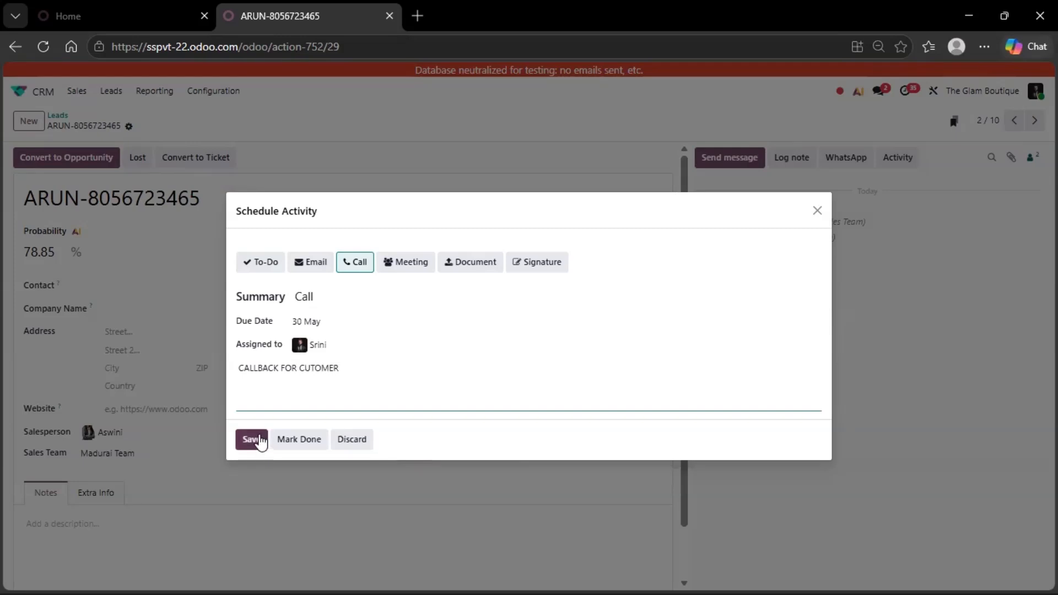
click(310, 369)
text(S)
click(255, 443)
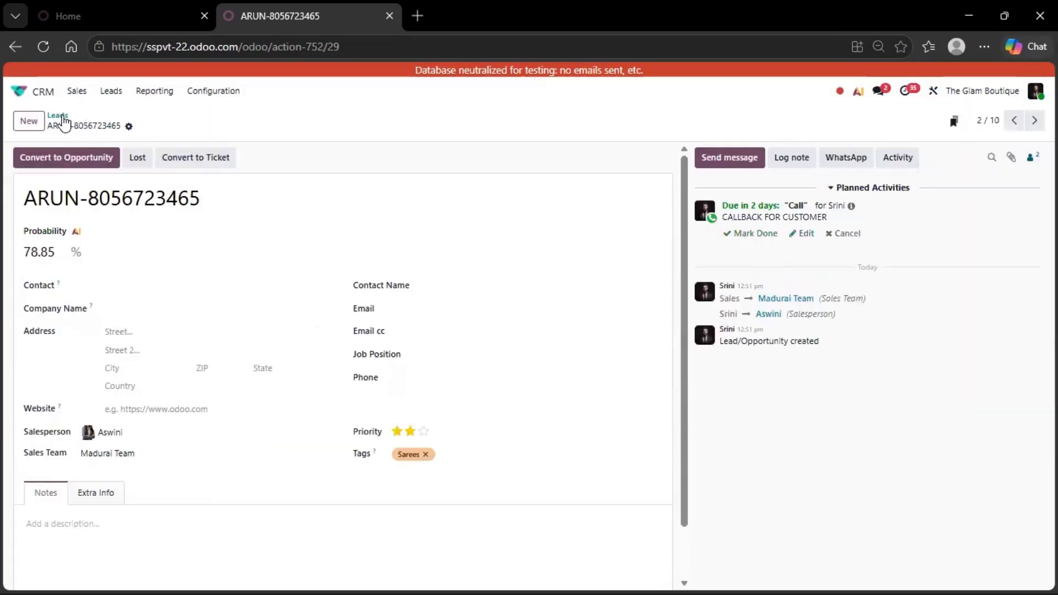
Switch Leads to the Activity view and open the lead's planned Call due 30/05/2026
click(59, 117)
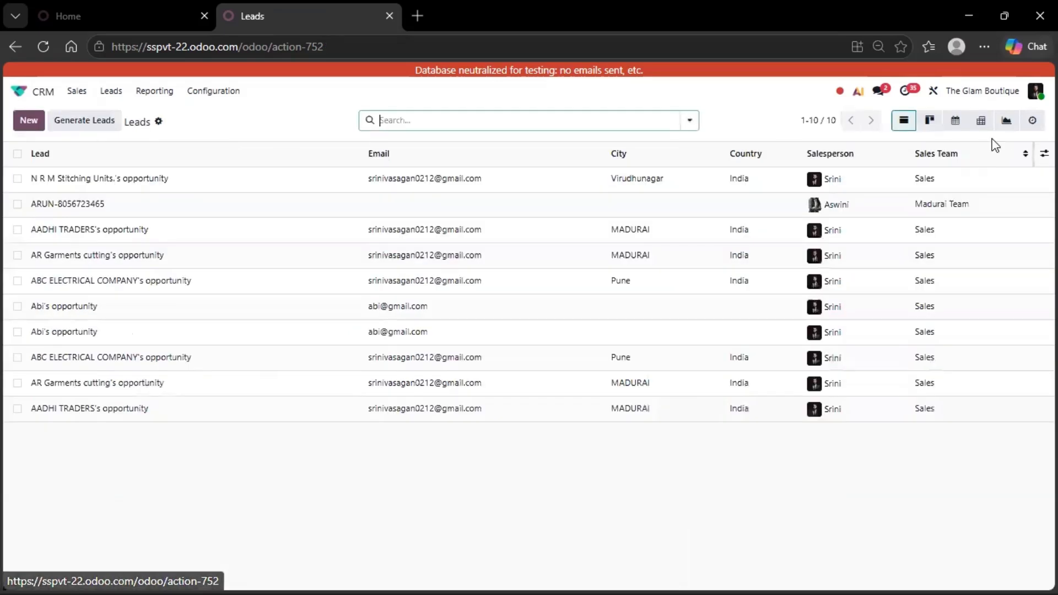
click(1030, 123)
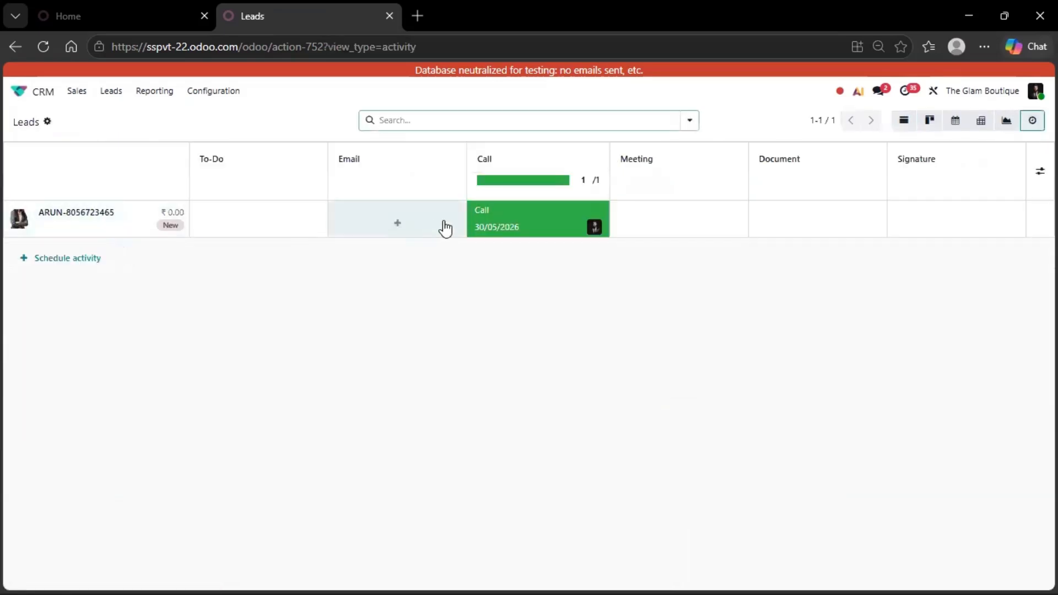
click(529, 223)
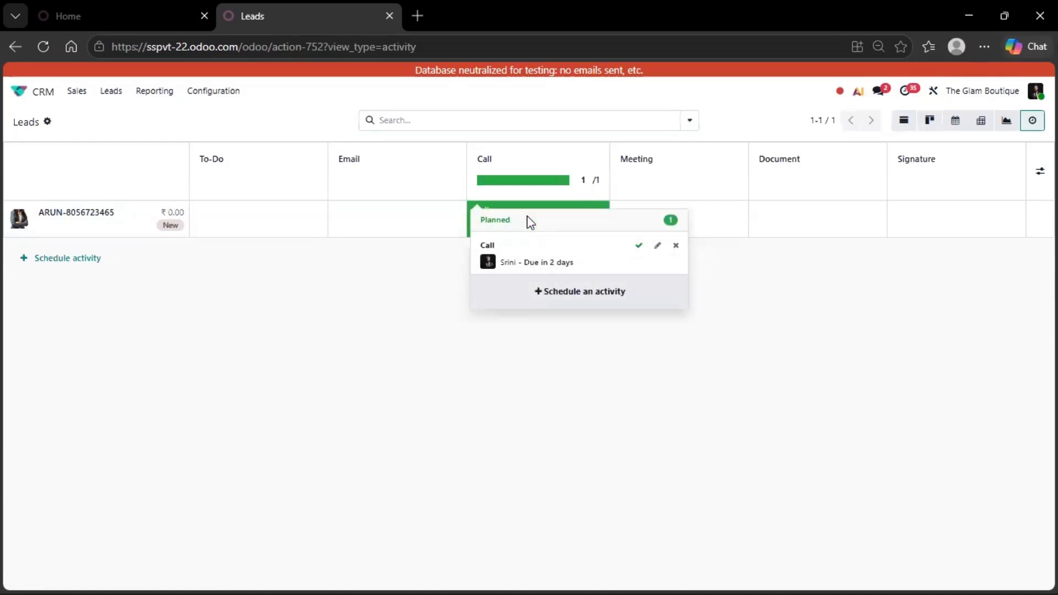
click(639, 246)
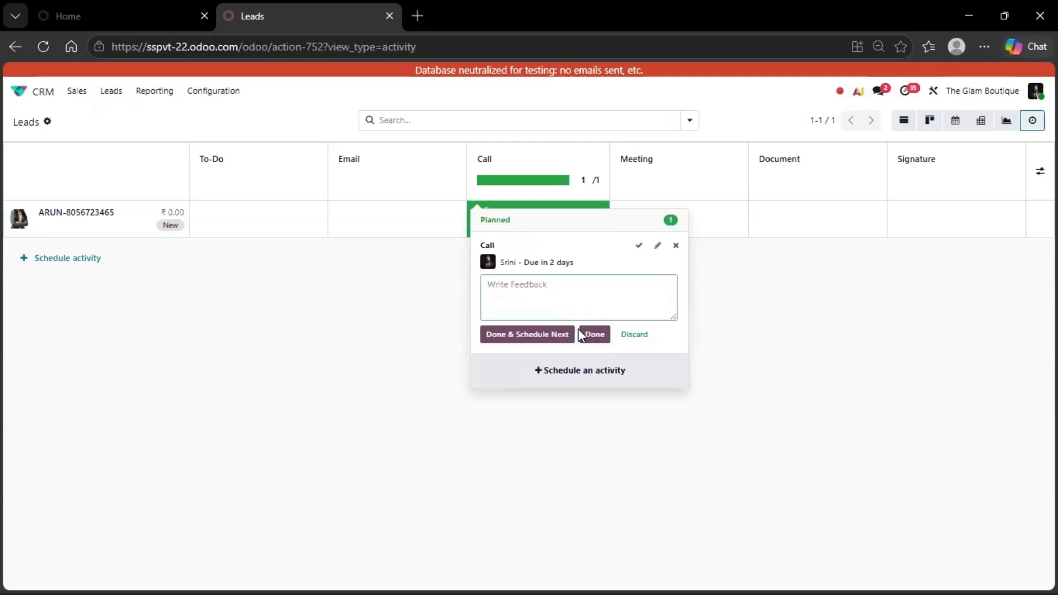
Return to the Leads list, open the lead, cancel the Lost prompt, and go back
key(alt+Left)
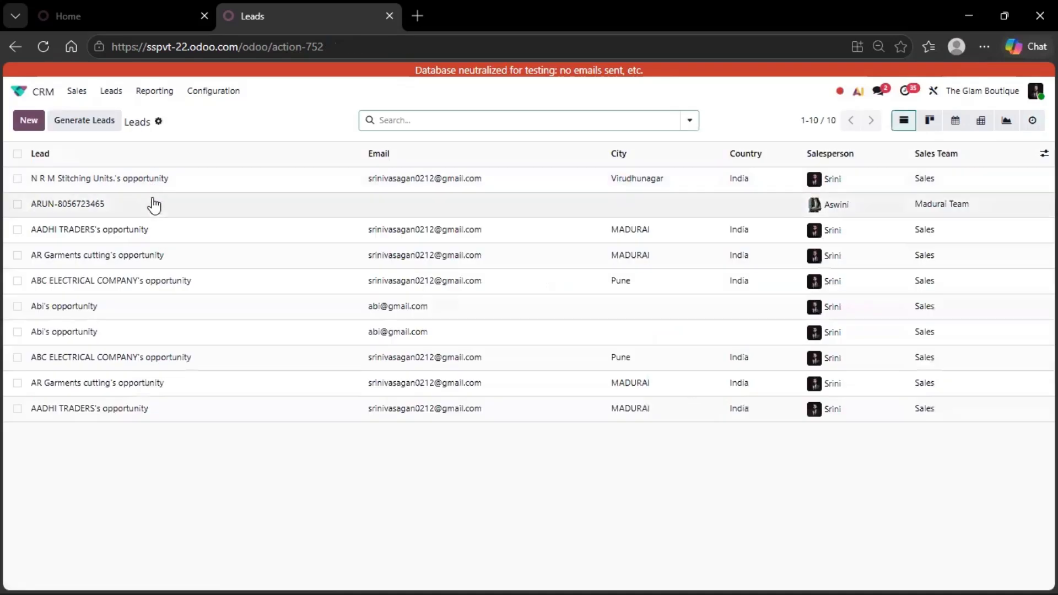
click(153, 201)
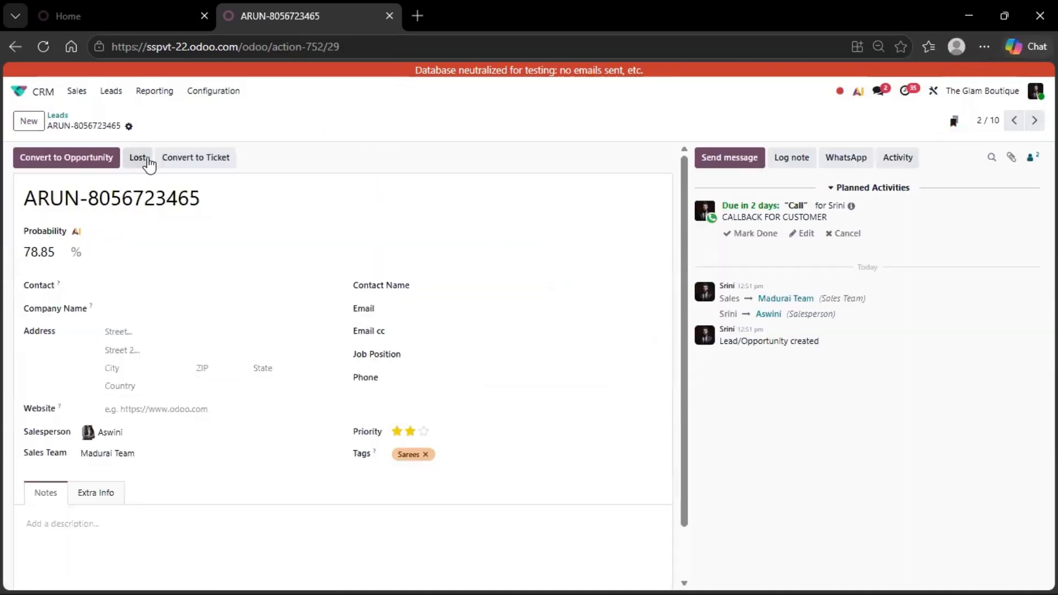
click(139, 158)
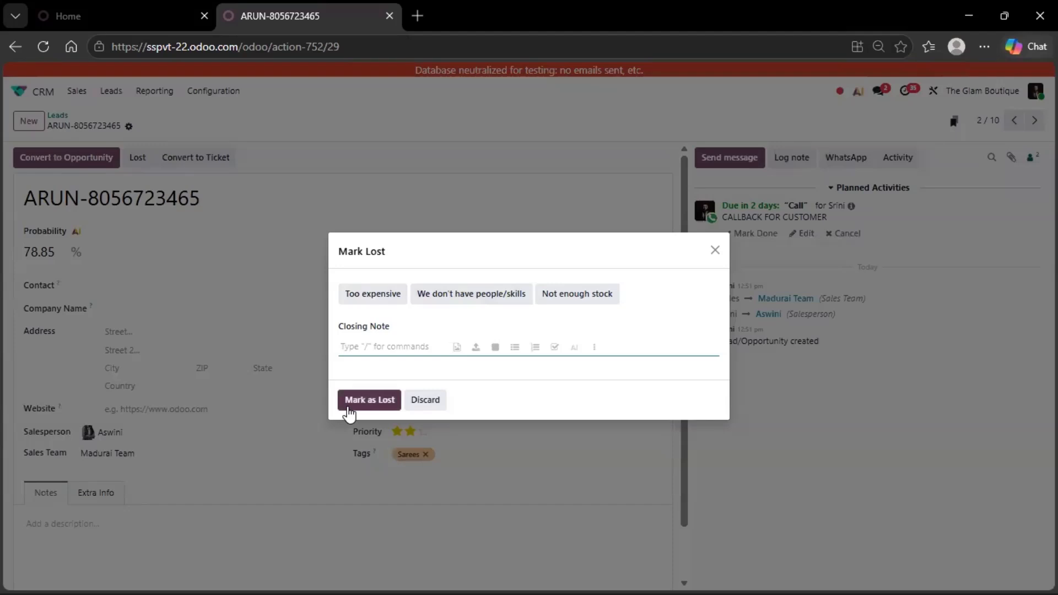
click(368, 400)
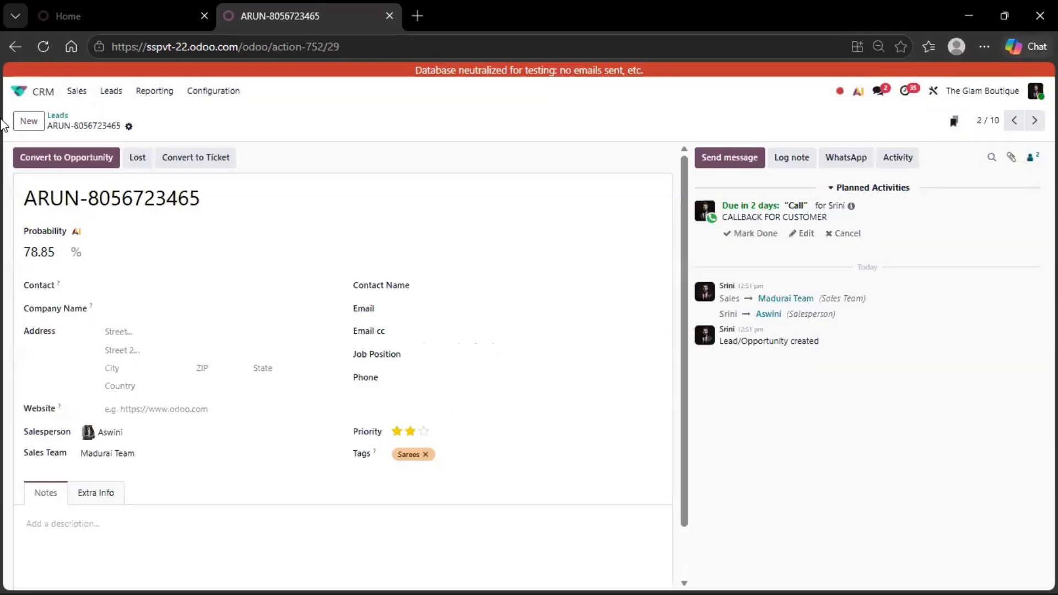
click(60, 116)
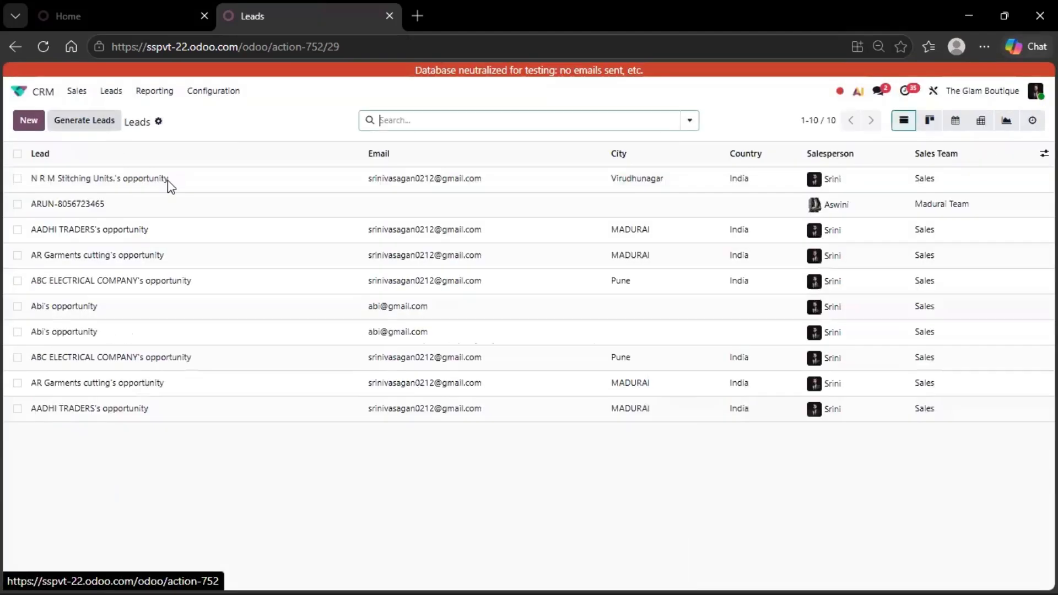
Open the lead and mark its planned call done with the feedback 'OK'
click(135, 209)
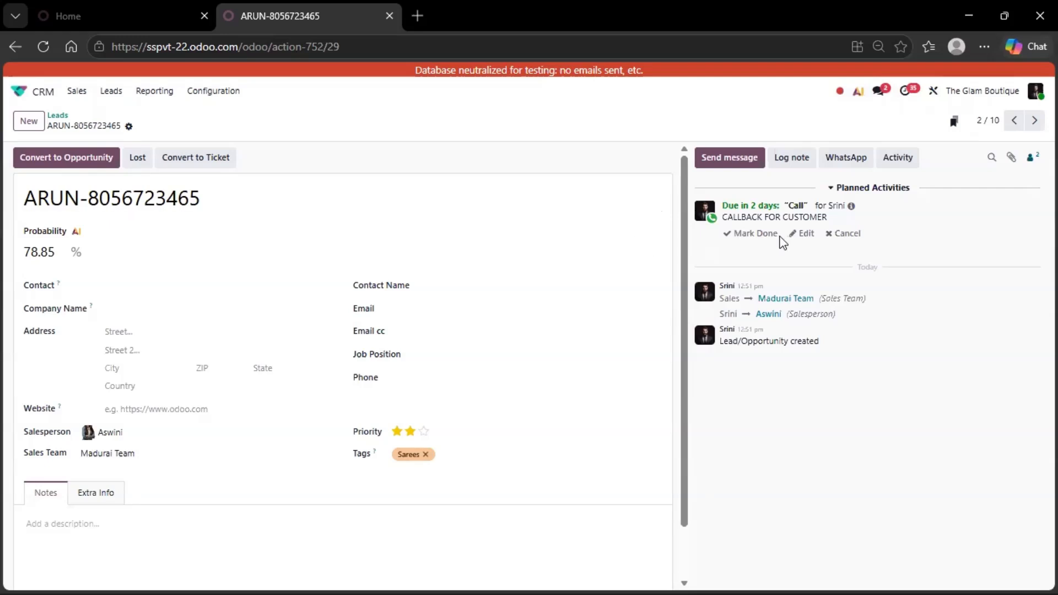
click(762, 236)
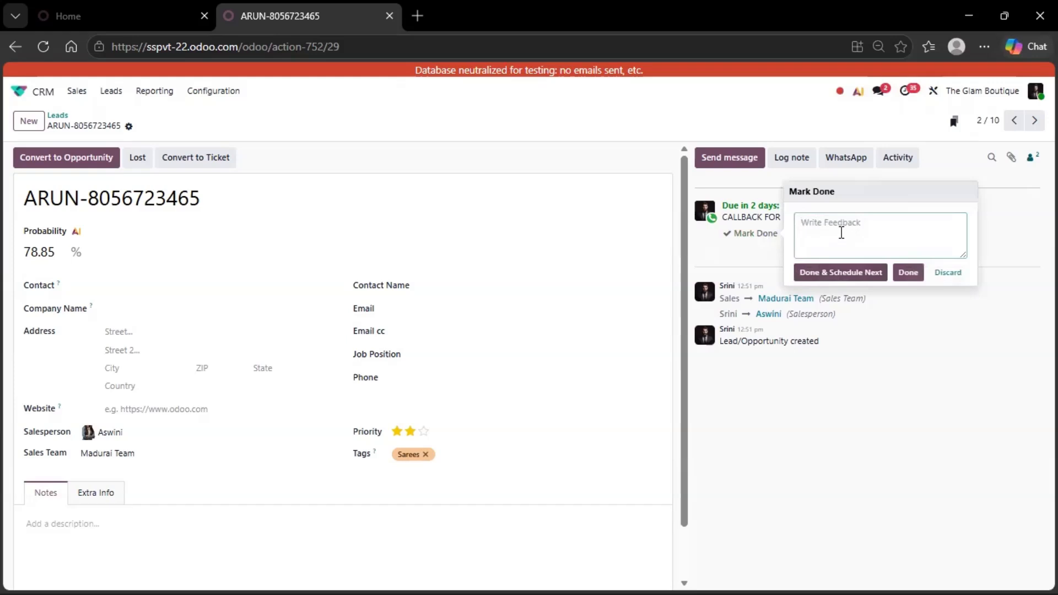
text(OOK)
key(BackSpace)
key(BackSpace)
text(K)
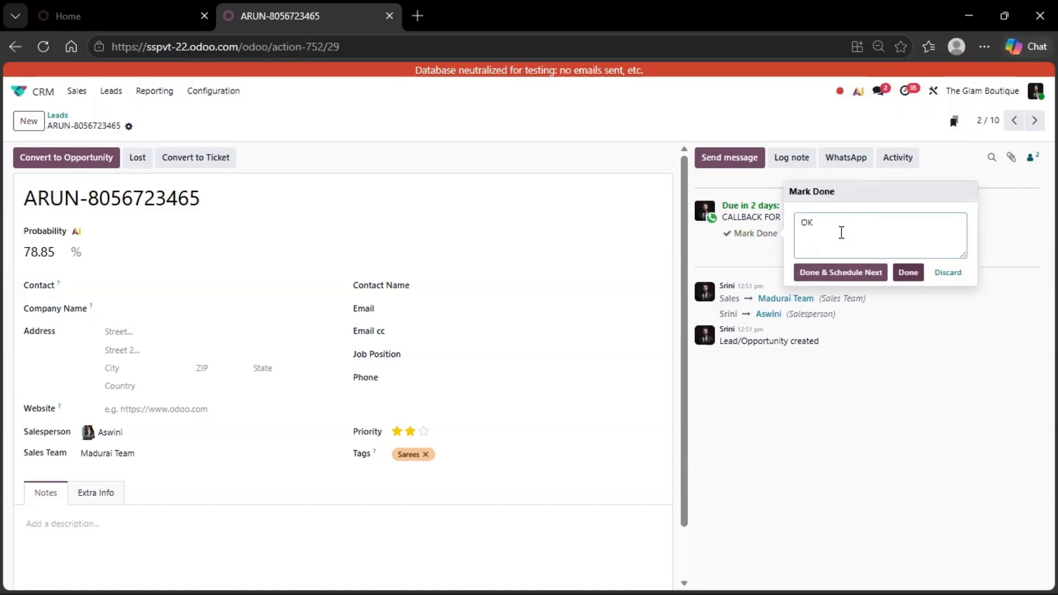
click(908, 272)
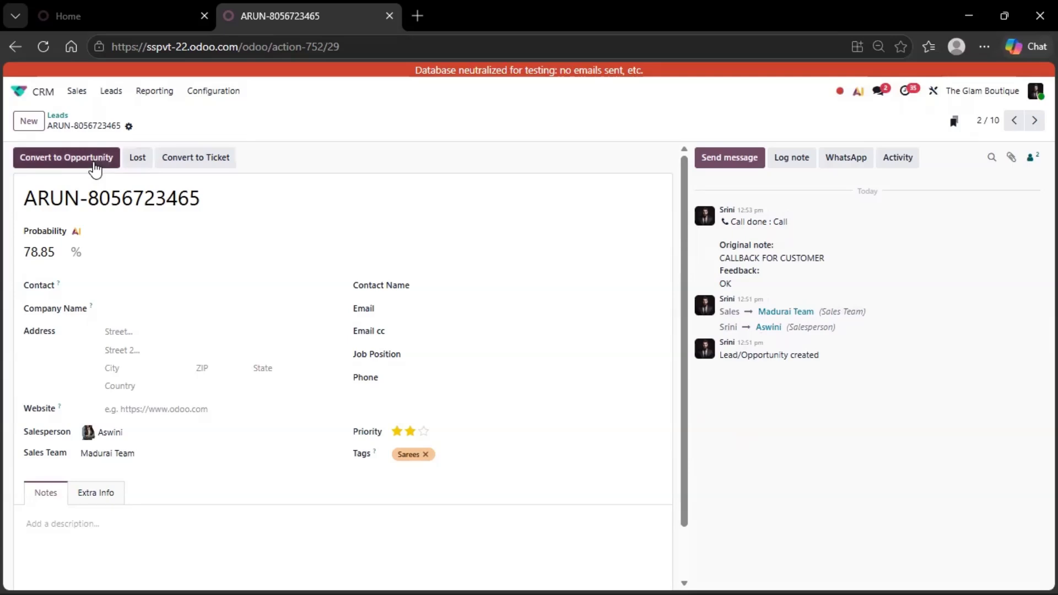
Convert the lead to an opportunity with a new customer and duplicate the browser tab
click(95, 169)
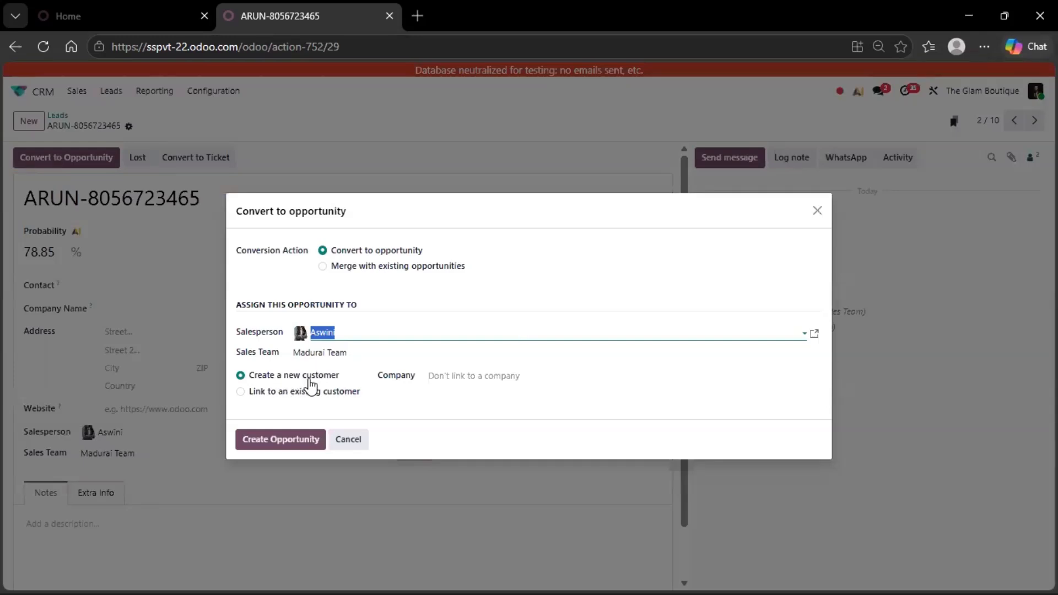
click(296, 440)
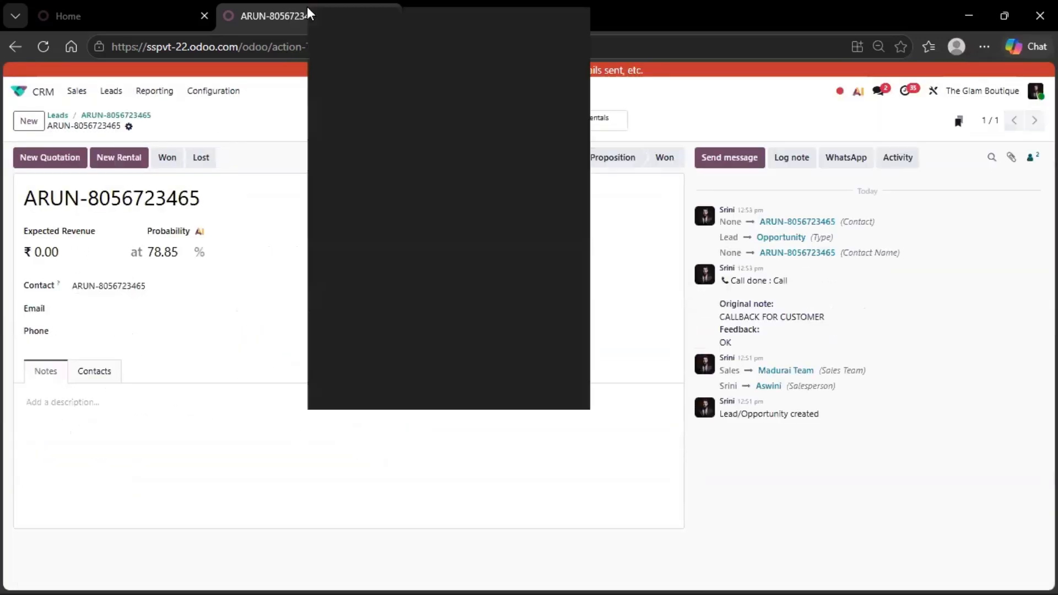
right_click(306, 8)
click(366, 113)
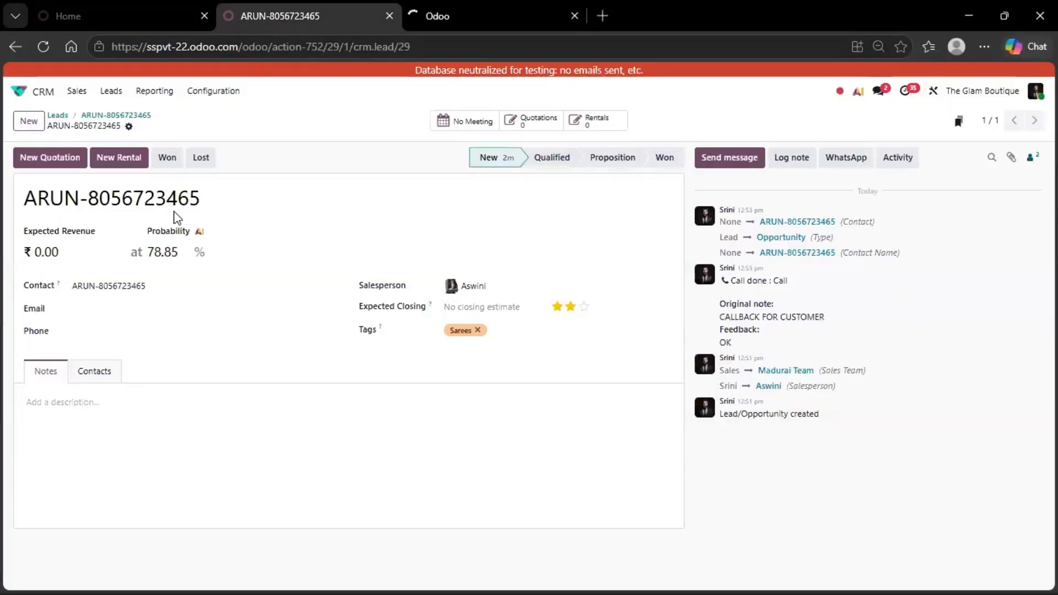
click(107, 284)
key(ctrl+c)
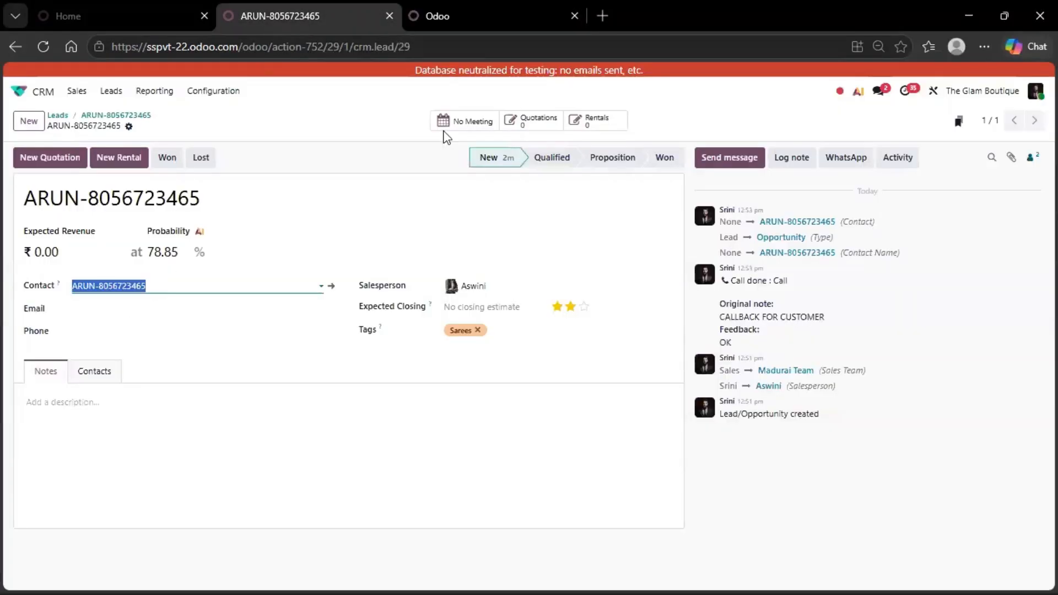
click(466, 3)
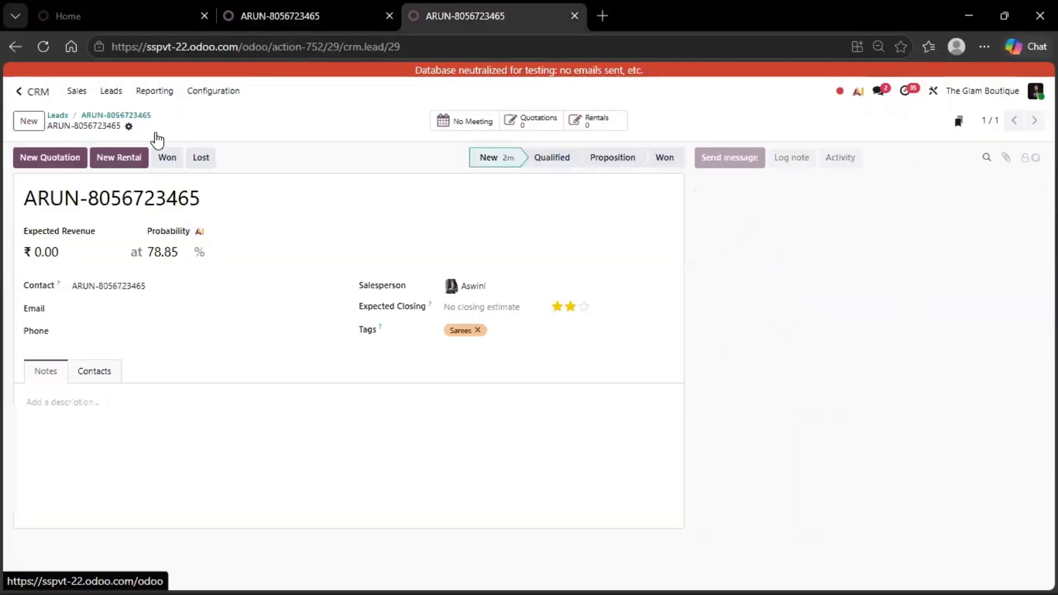
Find the lead's new contact in Contacts, confirm it has one opportunity, then return to the opportunity
click(441, 166)
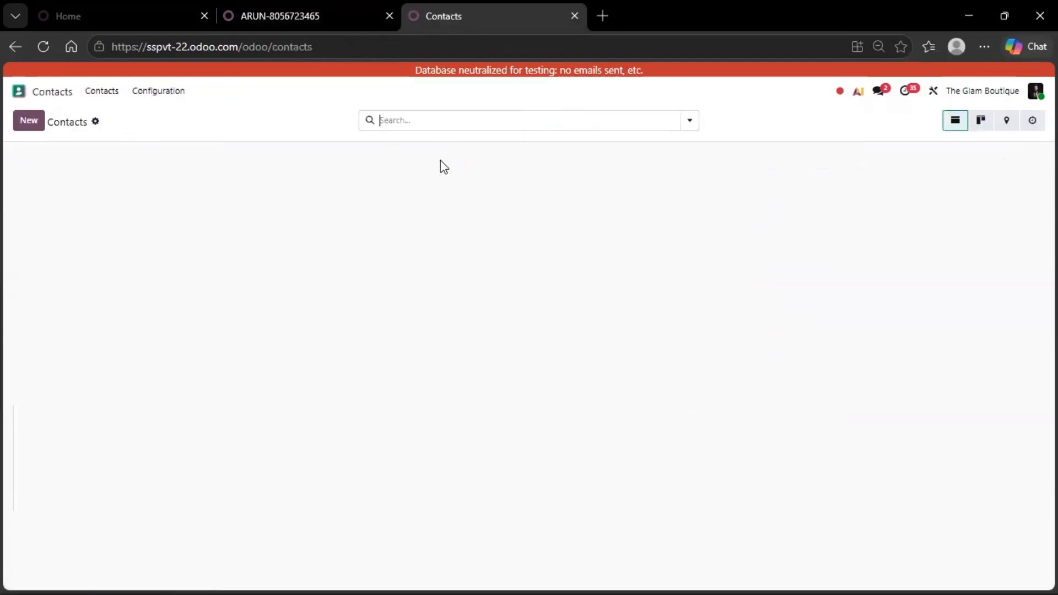
key(ctrl+v)
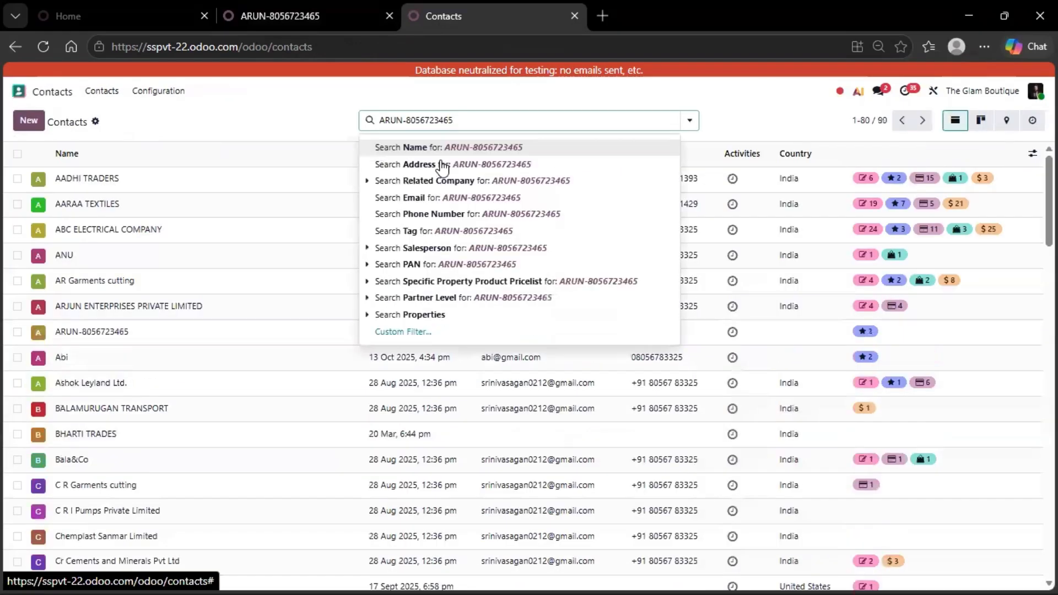
key(Return)
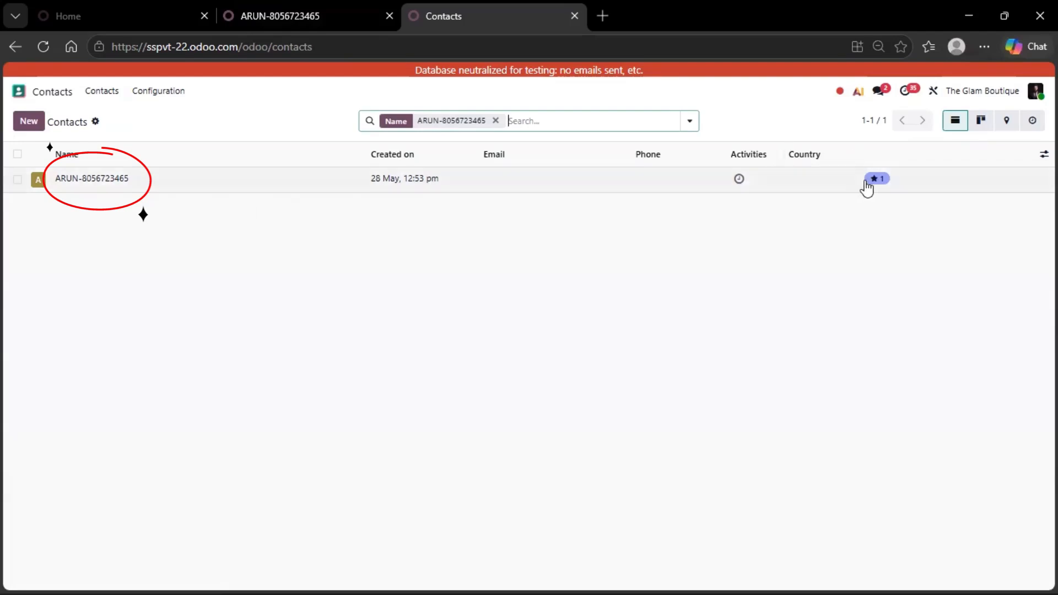
click(489, 187)
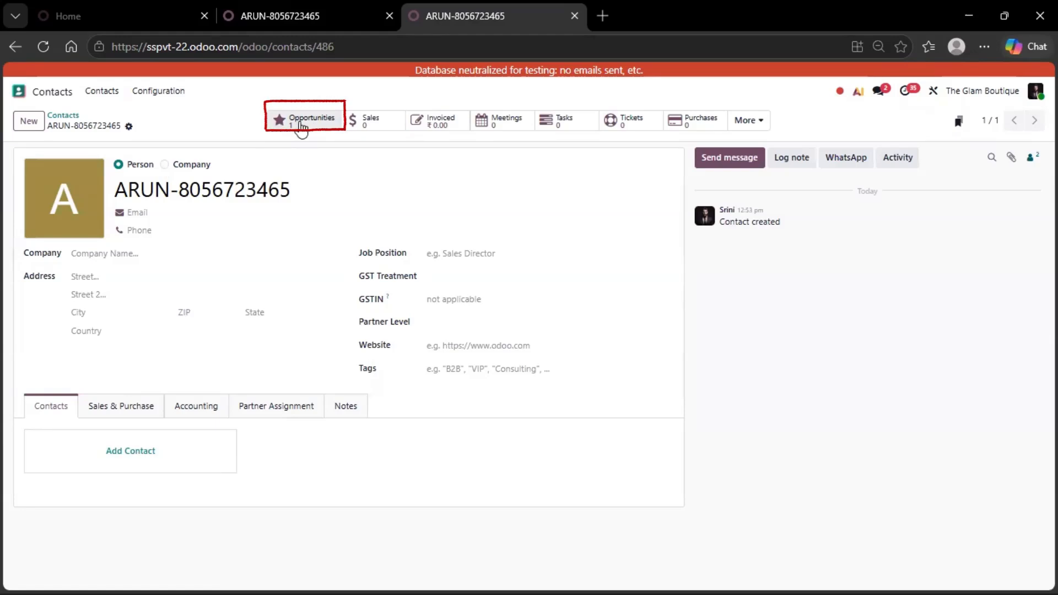
click(330, 2)
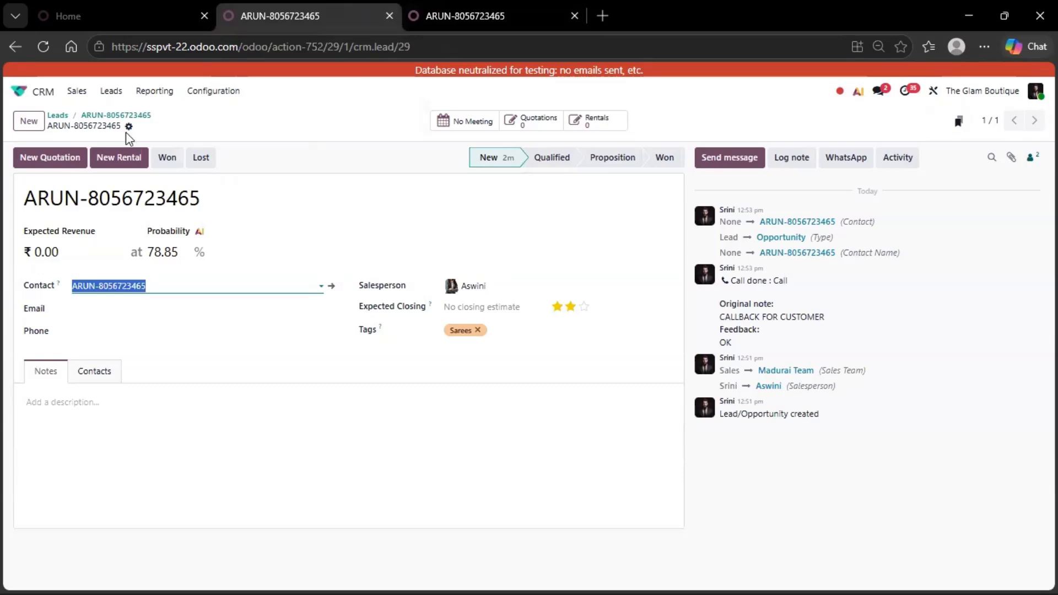
Open Sales > My Pipeline and clear the My Pipeline filter to show all opportunities
click(85, 89)
click(93, 117)
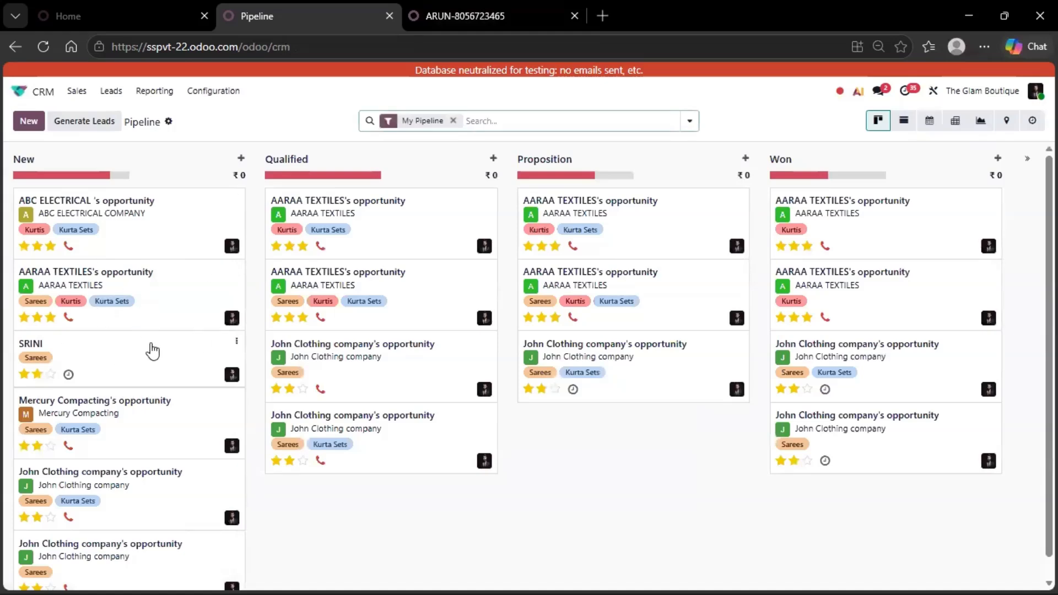
scroll(275, 389, down, 1)
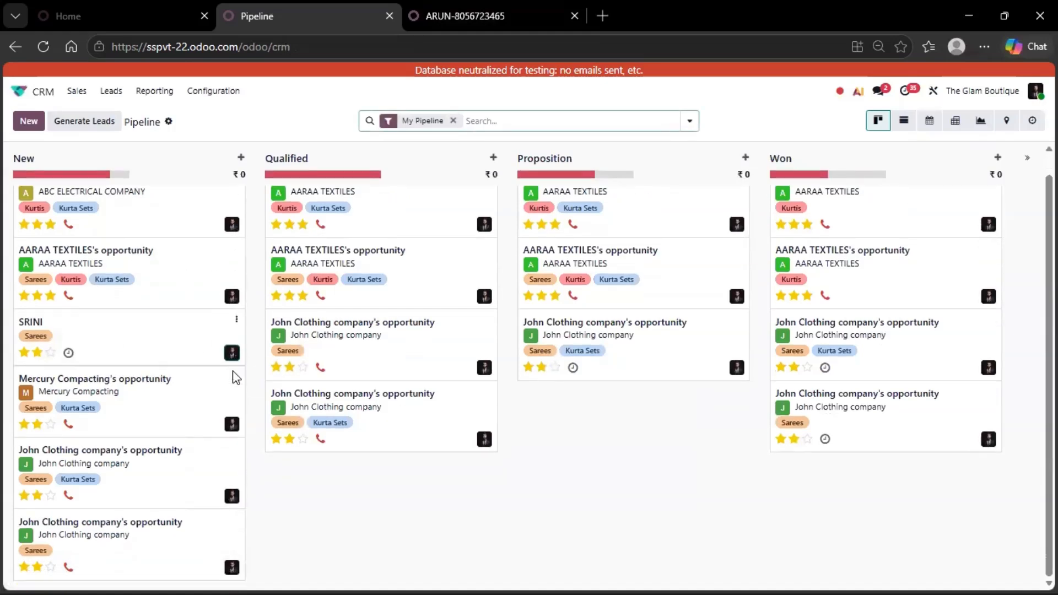
scroll(131, 425, up, 1)
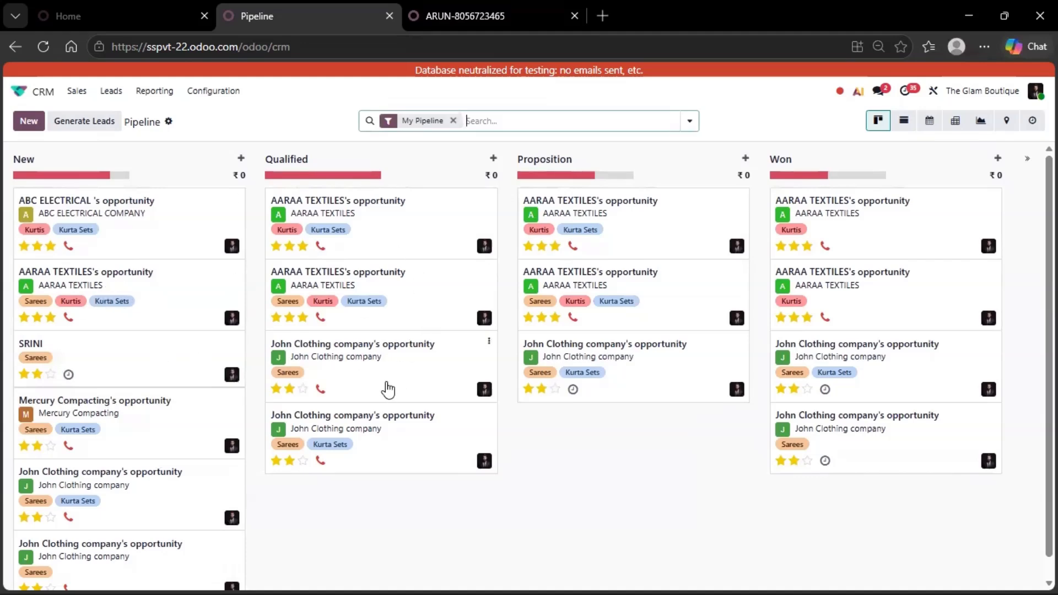
click(453, 120)
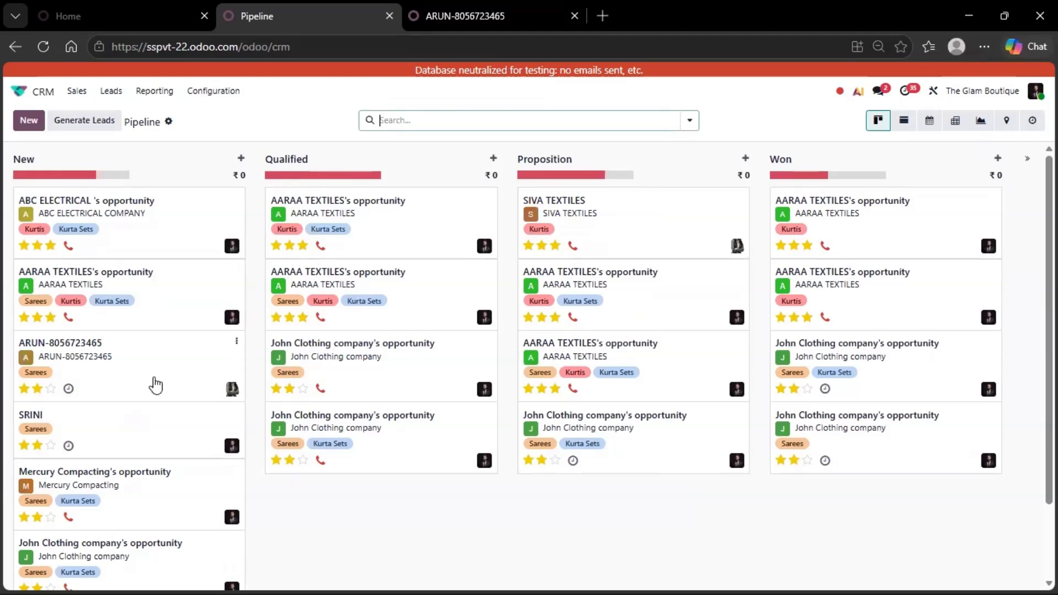
Move the lead's card to the top of New, give it three stars, and give AARAA TEXTILES two stars
drag(147, 378, 148, 219)
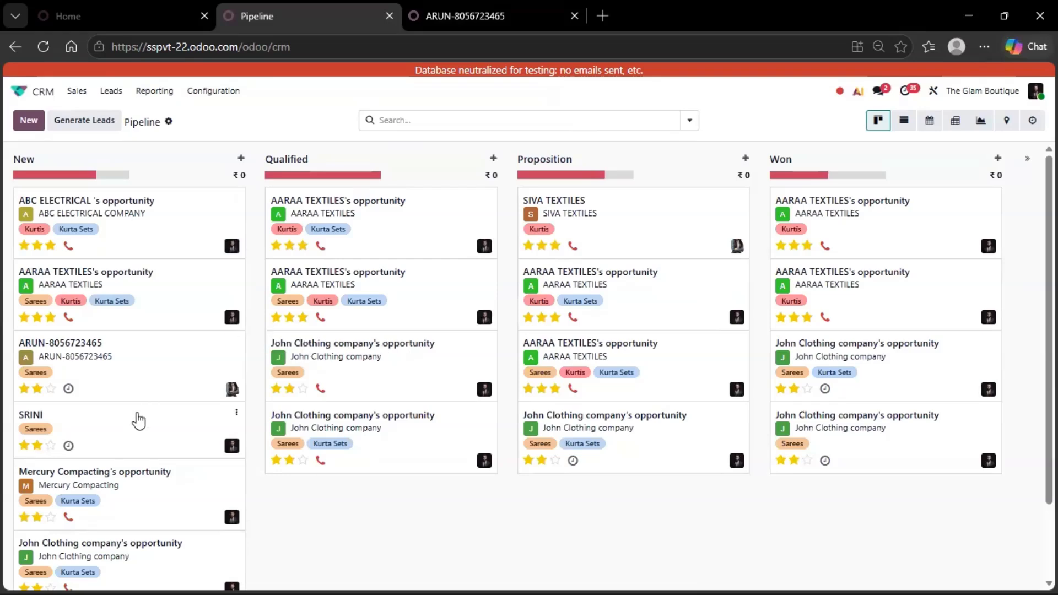
drag(156, 377, 156, 242)
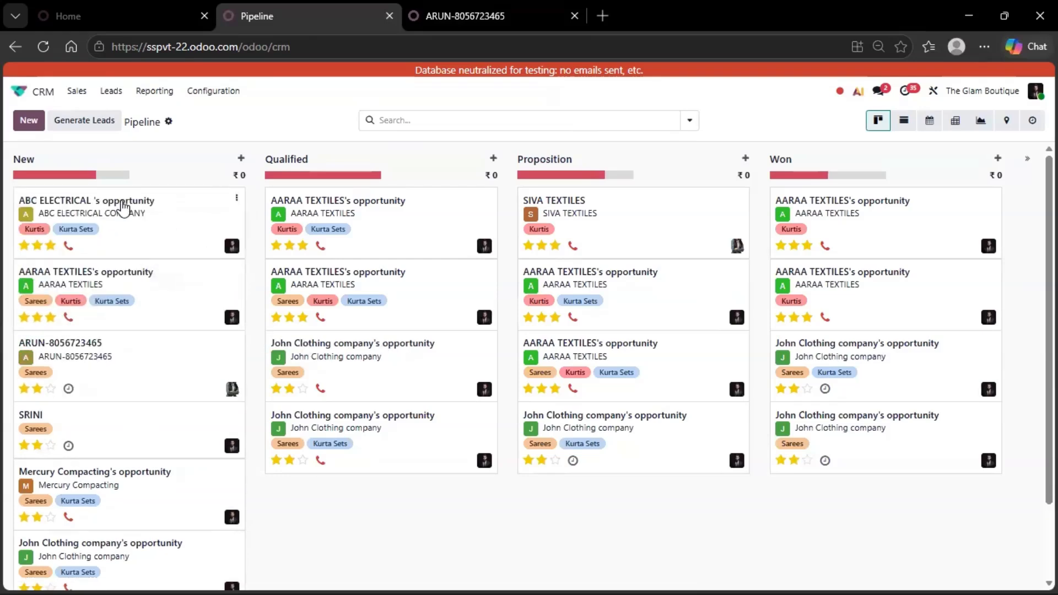
click(50, 388)
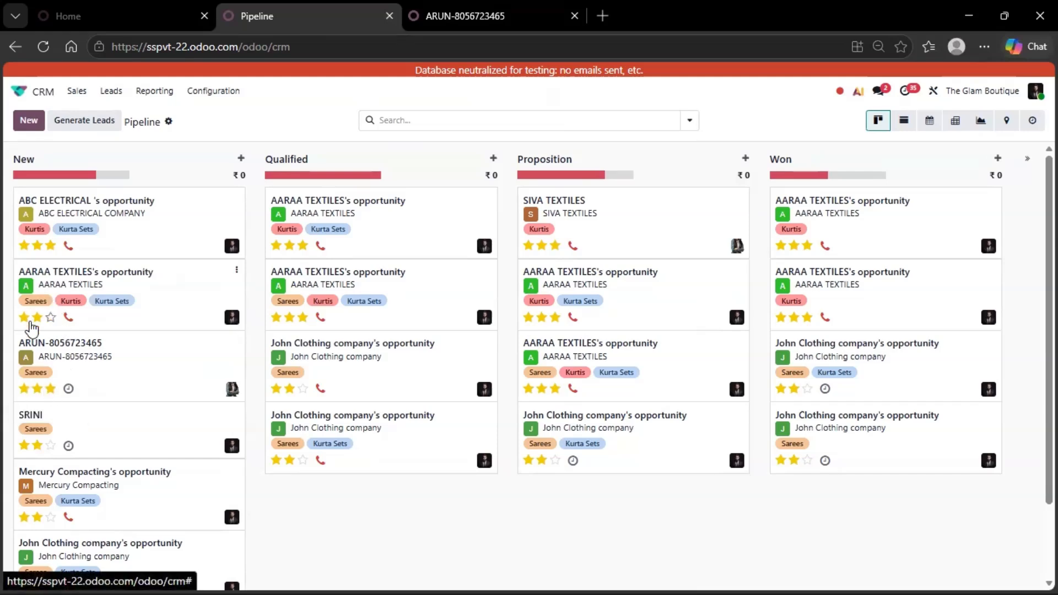
click(36, 317)
click(25, 246)
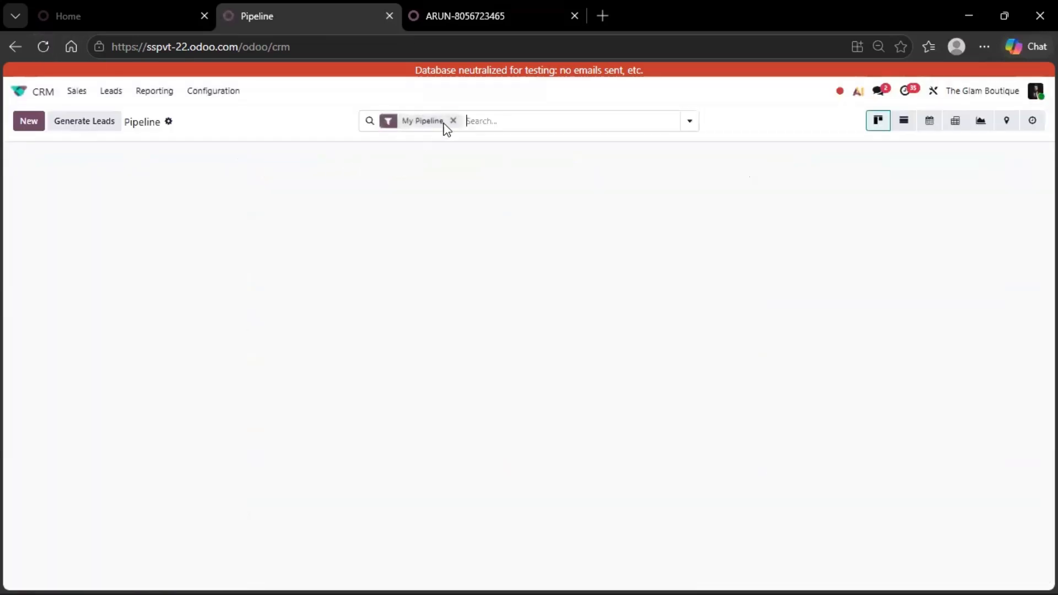
With all opportunities shown, drag the lead's card into Qualified, check it, and return to the Pipeline board
click(453, 121)
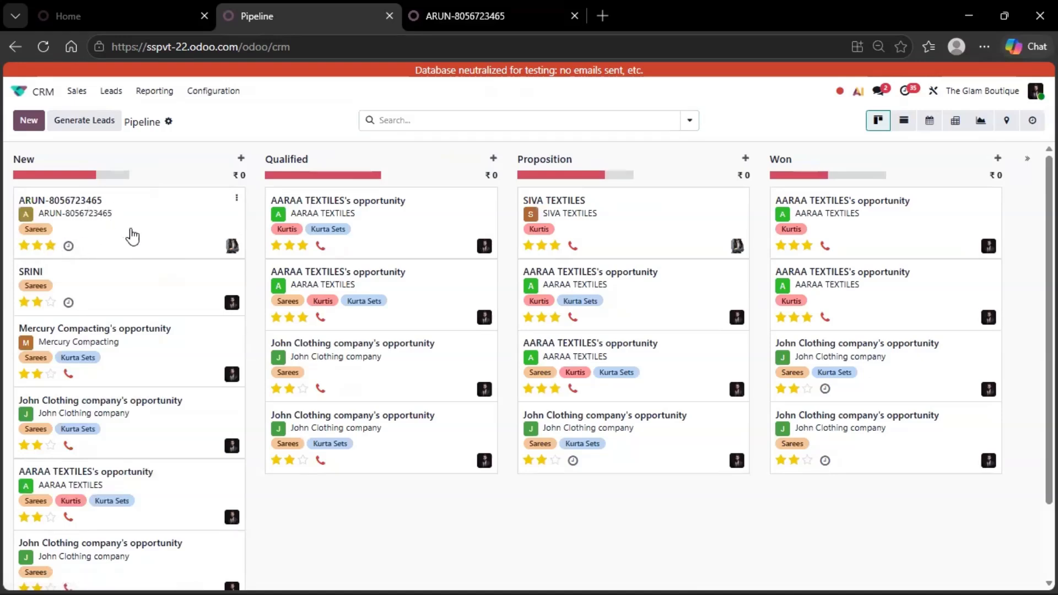
drag(131, 236, 366, 236)
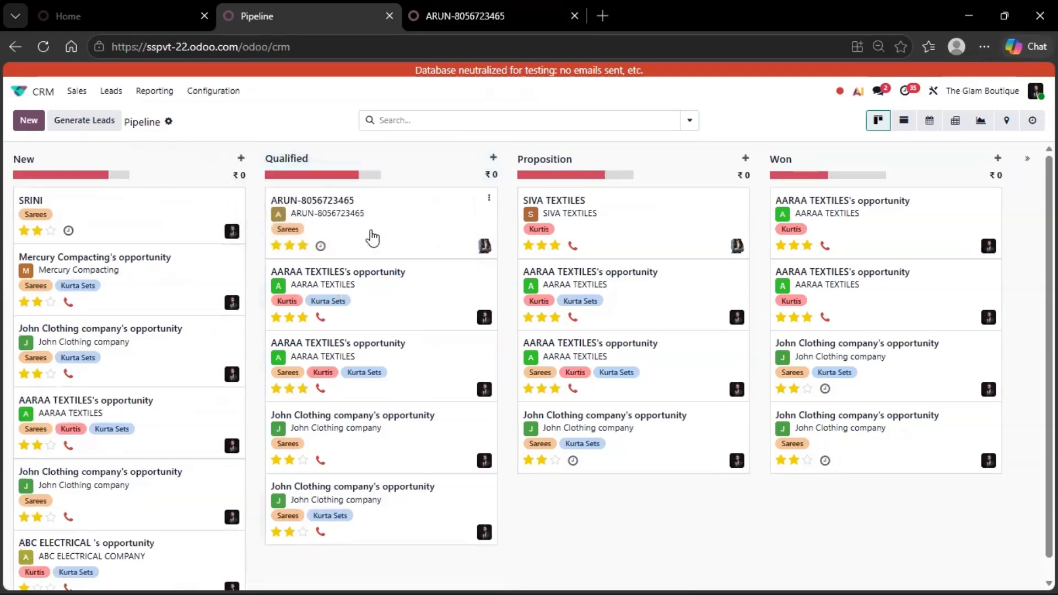
click(380, 228)
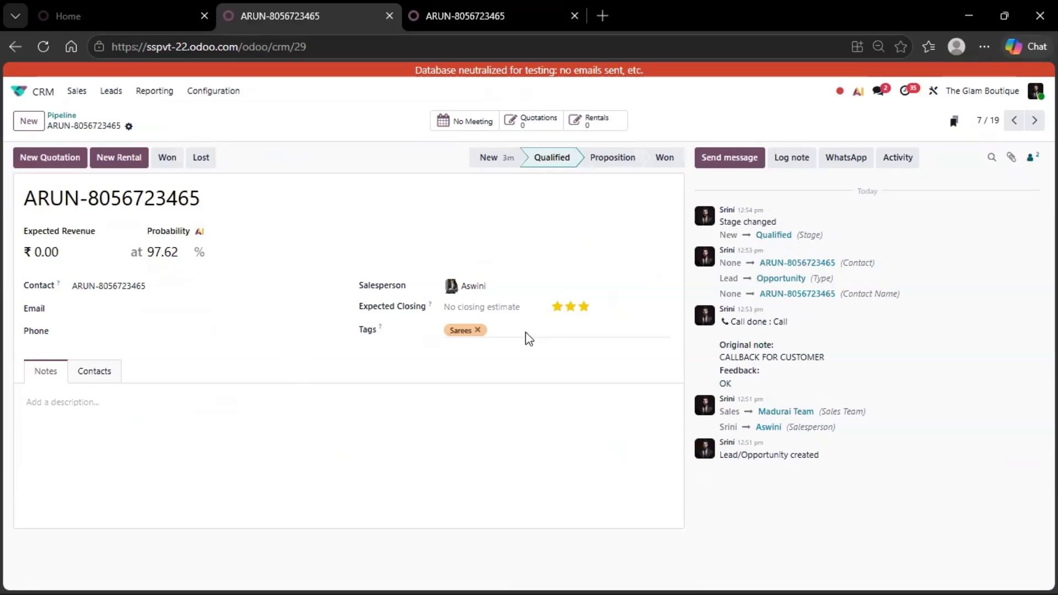
click(67, 123)
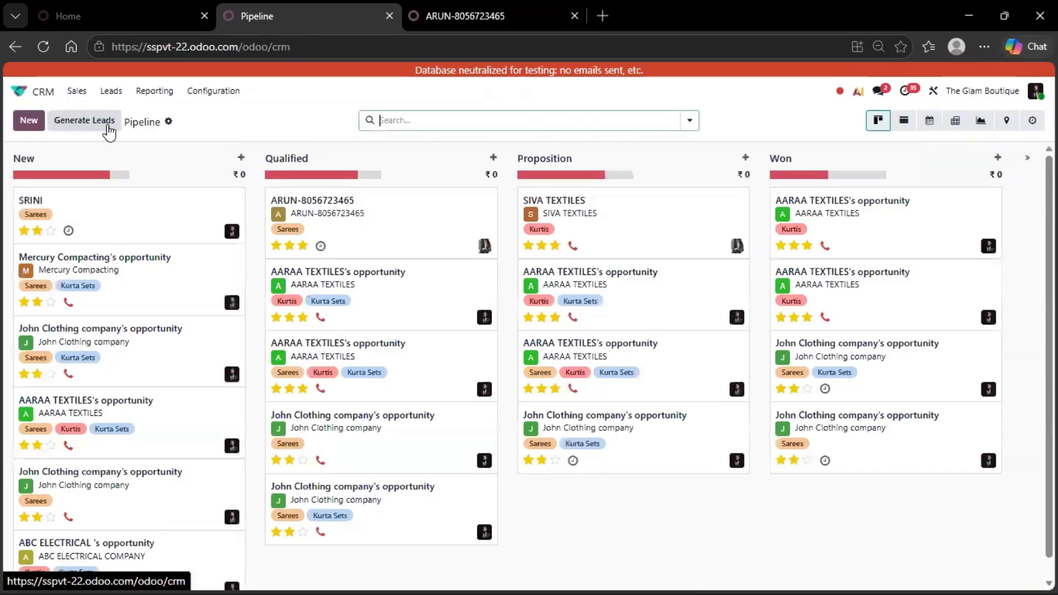